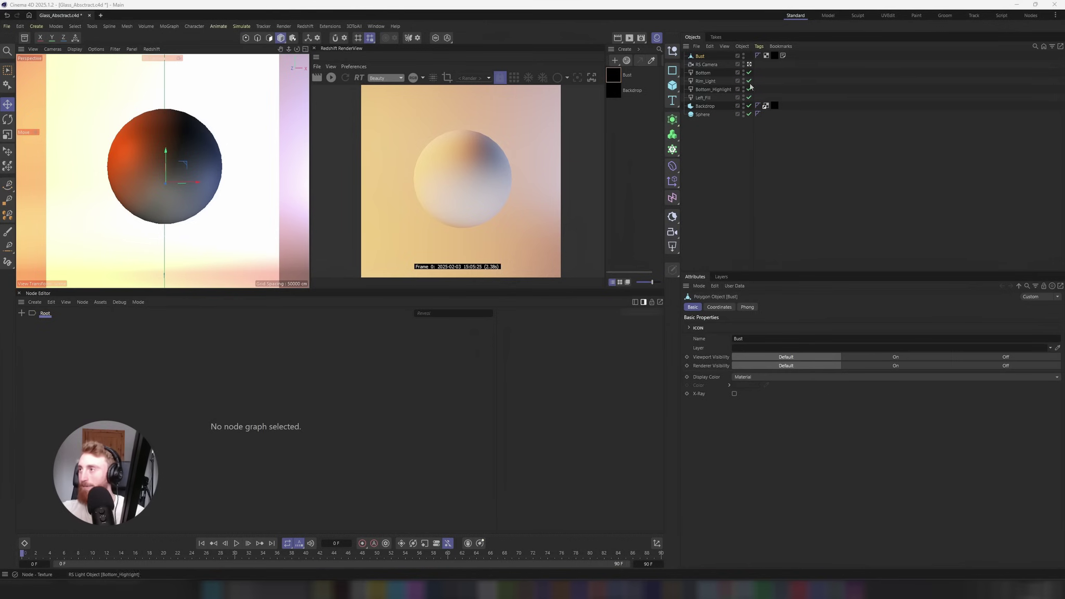
# Leave the render camera view, orbit the viewport and start the live Redshift IPR render
pyautogui.click(706, 64)
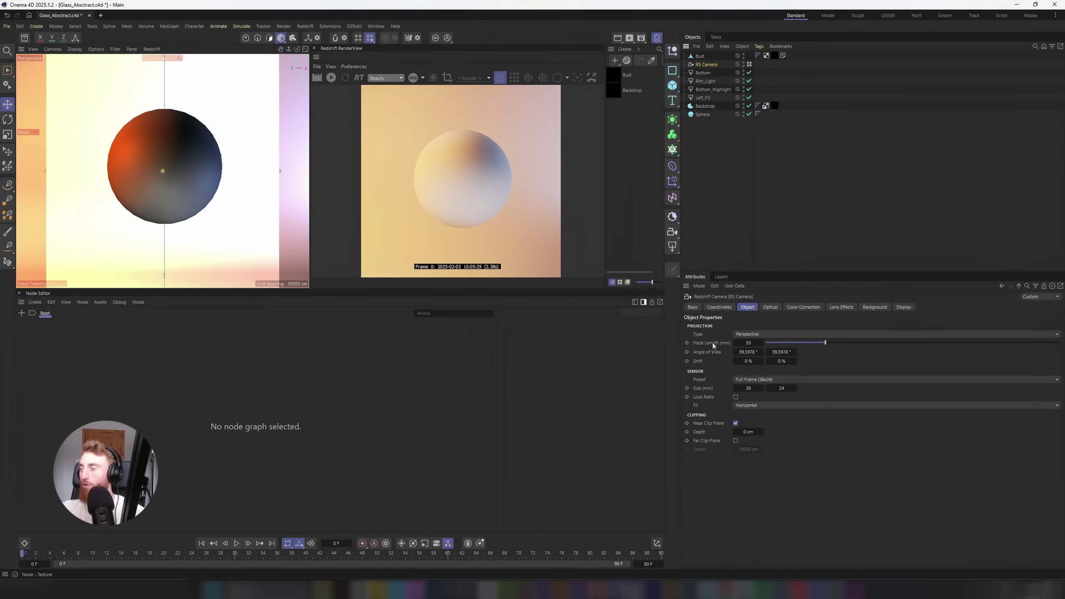
pyautogui.click(748, 65)
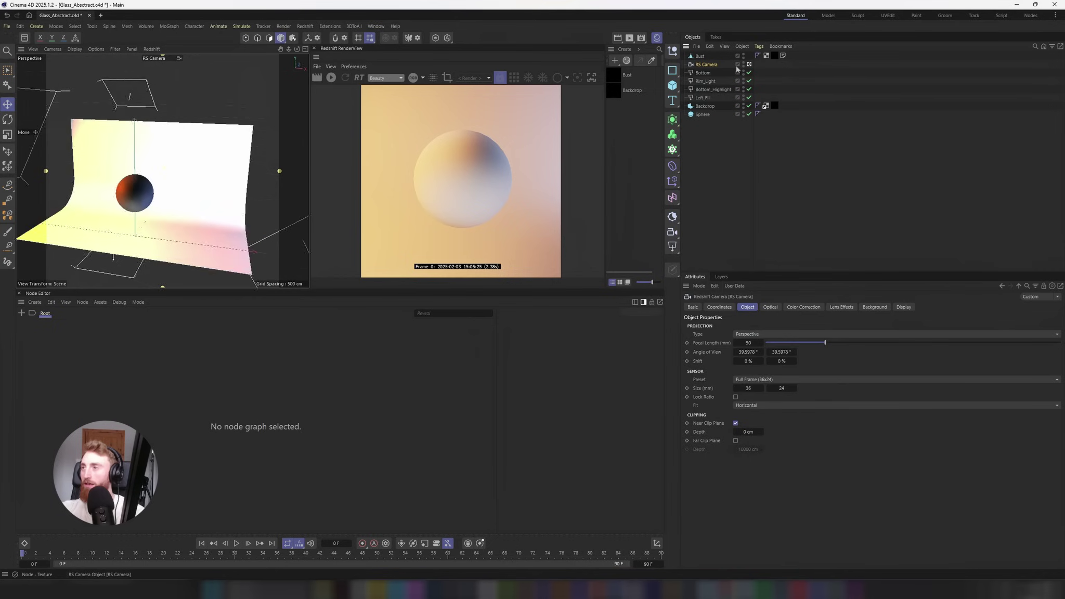
pyautogui.scroll(-3, 197, 134)
pyautogui.keyDown('alt'); pyautogui.moveTo(127, 186); pyautogui.dragTo(140, 149); pyautogui.keyUp('alt')
pyautogui.click(333, 78)
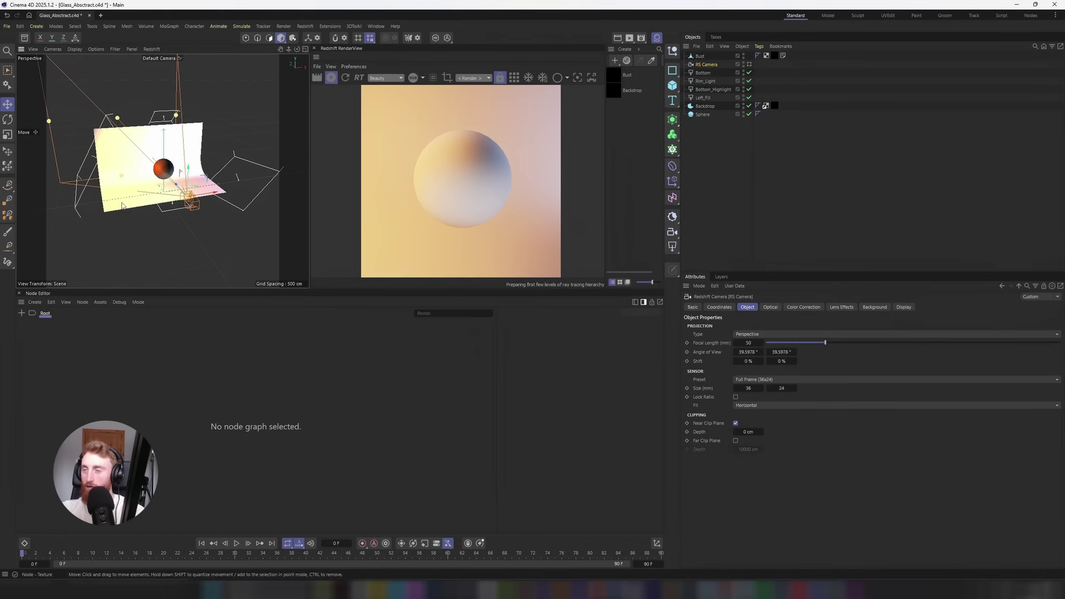
pyautogui.keyDown('alt'); pyautogui.moveTo(121, 202); pyautogui.dragTo(121, 177); pyautogui.keyUp('alt')
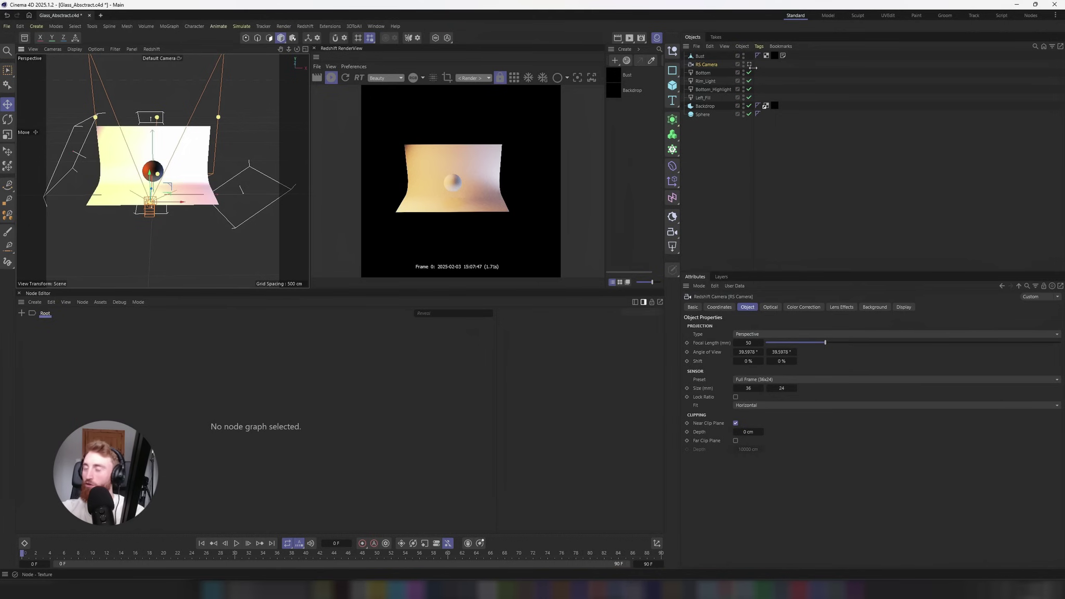
# Select the Bust and move it to the right, partly out of the sphere
pyautogui.click(699, 56)
pyautogui.press('o')
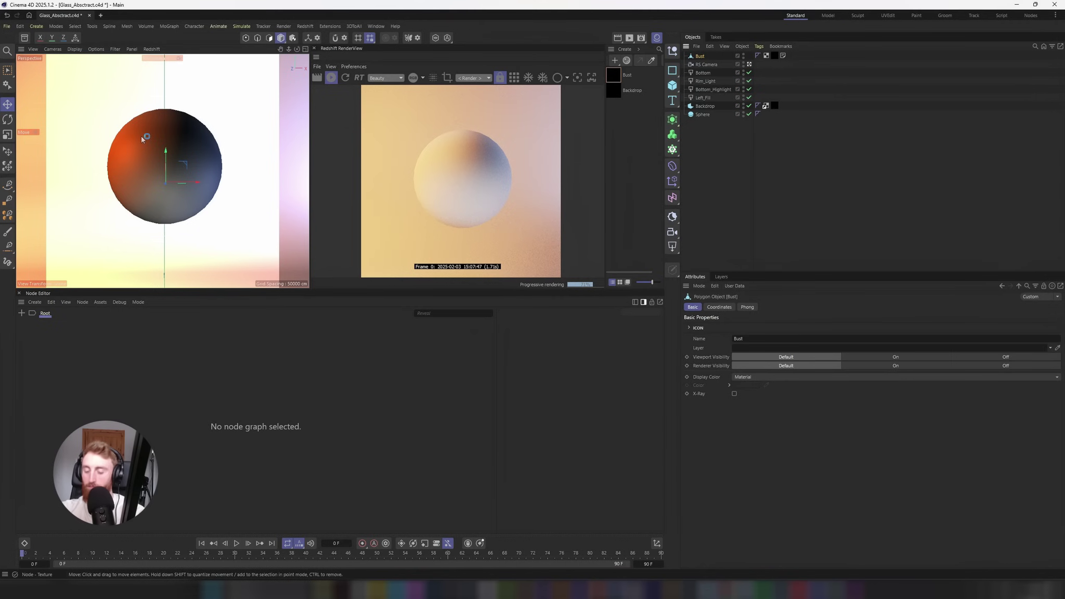
pyautogui.press('e')
pyautogui.moveTo(189, 183); pyautogui.dragTo(259, 186)
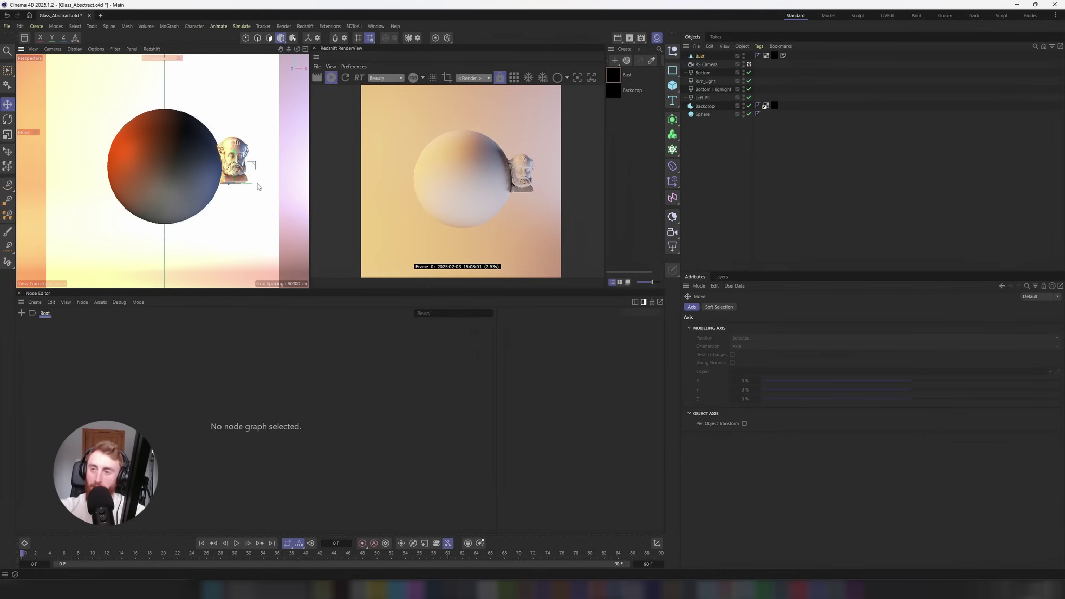
# Create a Redshift Standard material and apply it to the Sphere
pyautogui.click(625, 49)
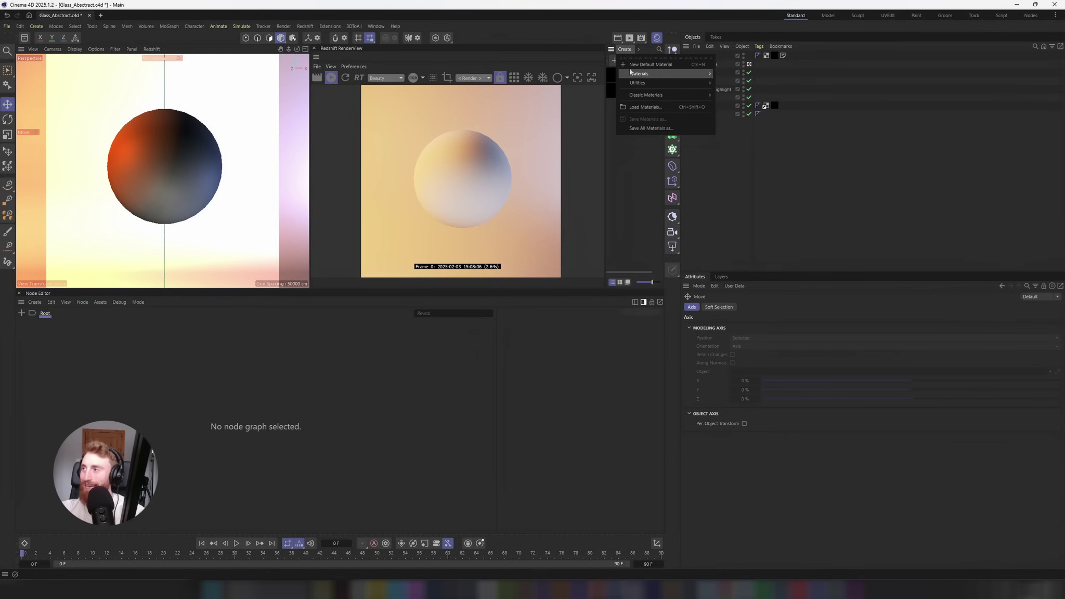
pyautogui.moveTo(643, 73)
pyautogui.click(735, 75)
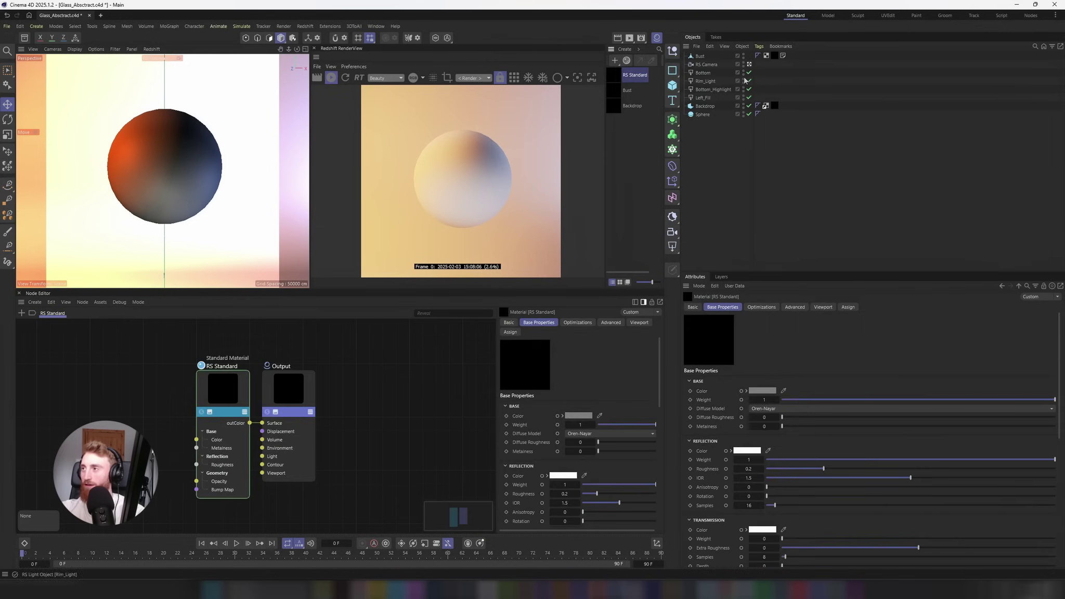
pyautogui.moveTo(724, 62); pyautogui.dragTo(702, 116)
# Set the RS Standard material's Transmission Weight to 1
pyautogui.click(246, 378)
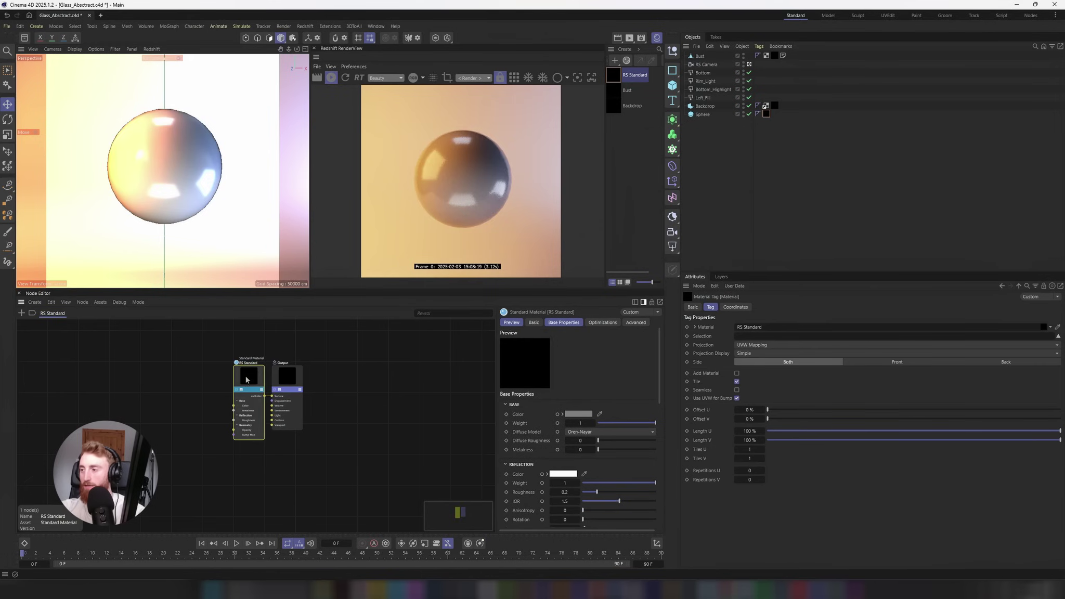
pyautogui.scroll(-3, 542, 419)
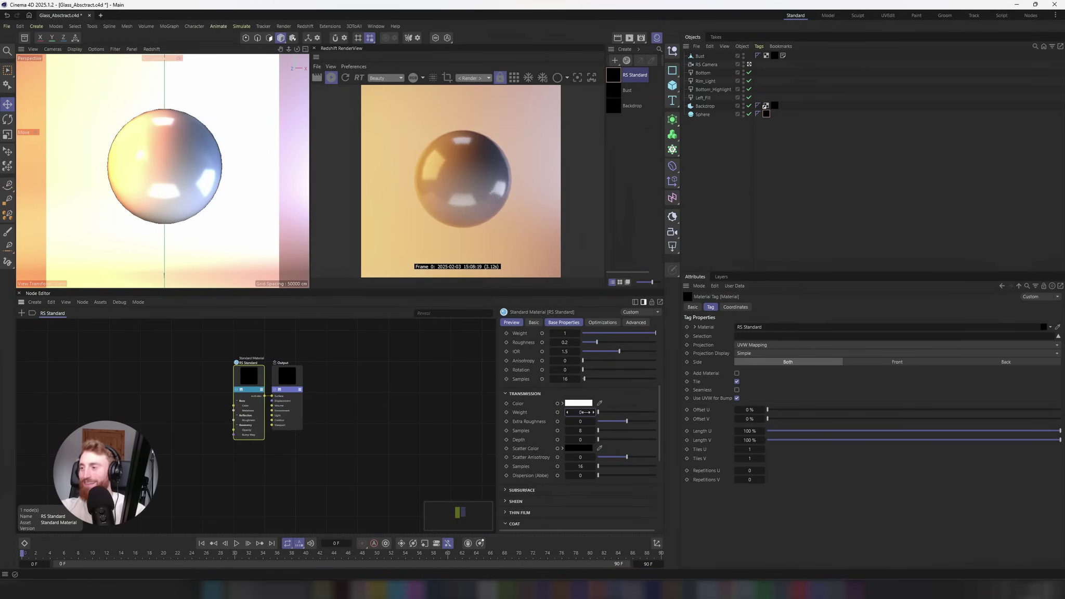
pyautogui.press('Return')
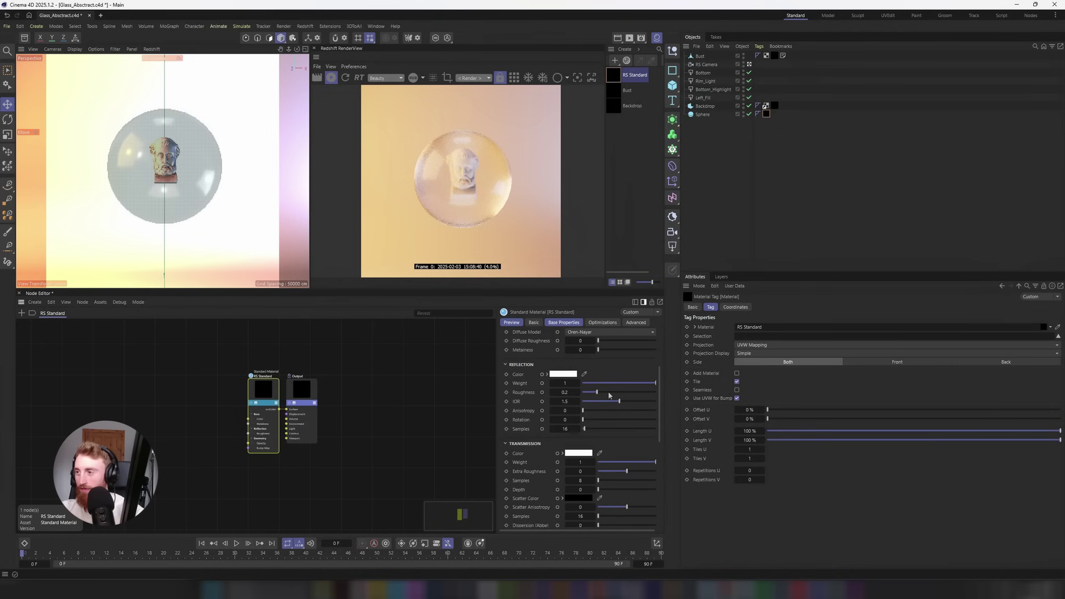
pyautogui.scroll(3, 609, 395)
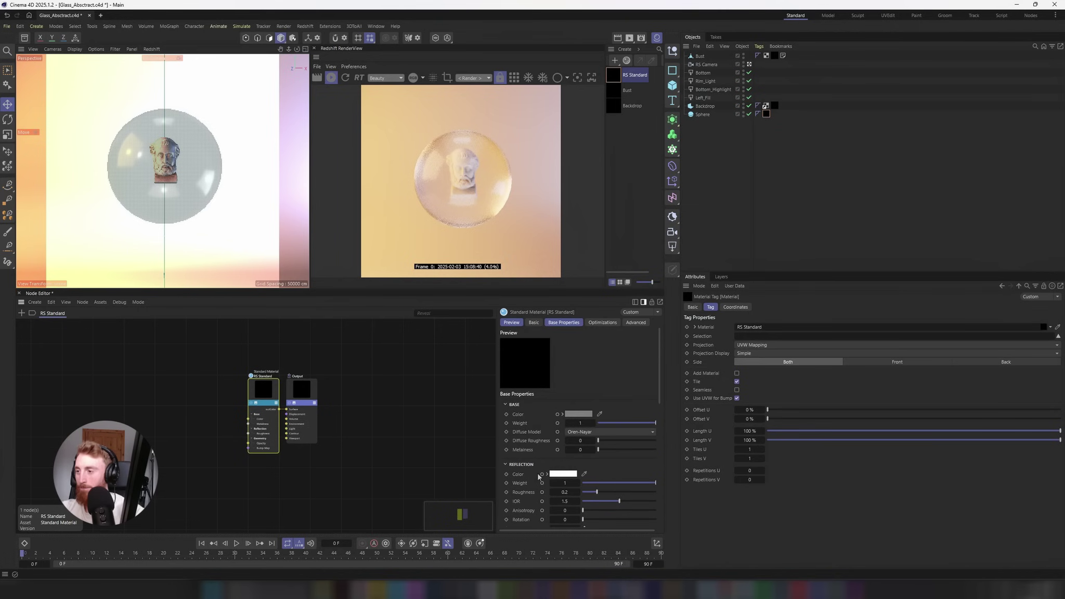
pyautogui.scroll(-3, 539, 476)
# Set the transmission colour to a medium purple (R 143, G 83, B 255)
pyautogui.click(574, 453)
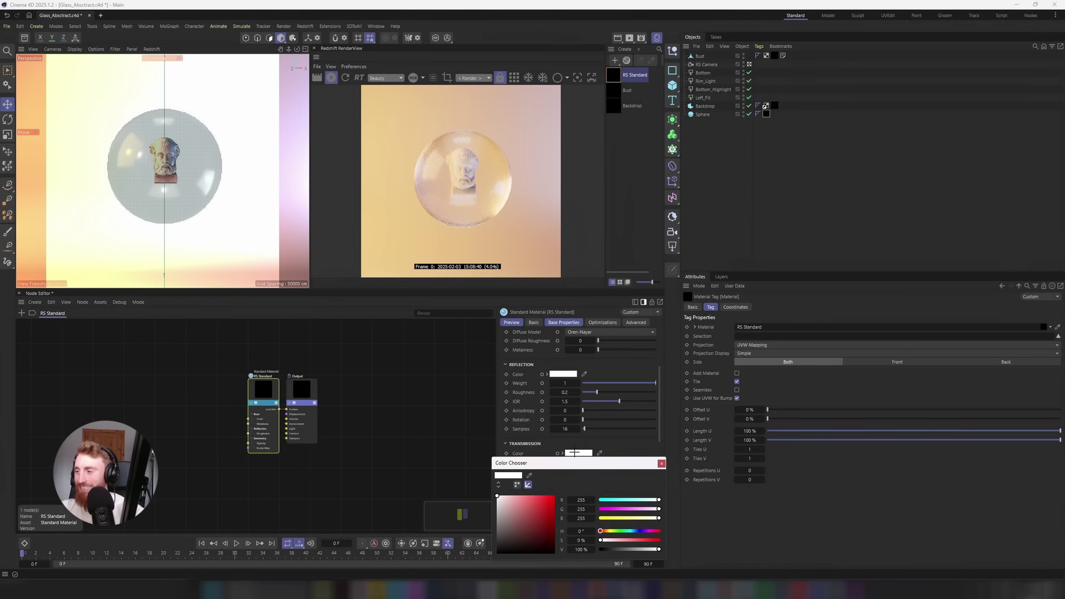
pyautogui.moveTo(531, 505); pyautogui.dragTo(556, 495)
pyautogui.moveTo(637, 531); pyautogui.dragTo(643, 531)
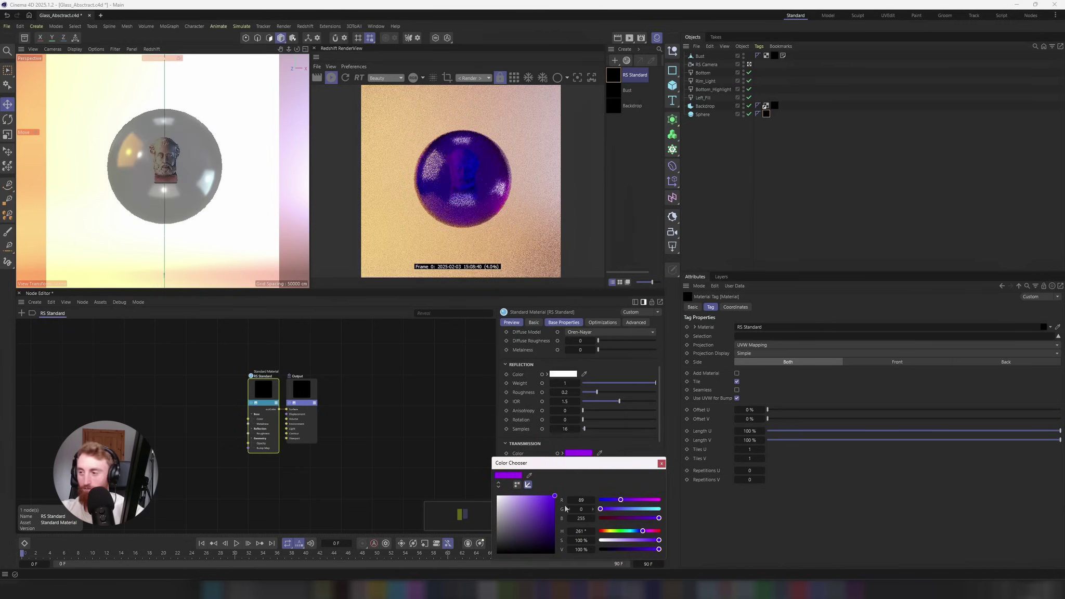
pyautogui.moveTo(554, 497)
pyautogui.mouseDown()
pyautogui.moveTo(540, 506)
pyautogui.moveTo(553, 499)
pyautogui.mouseUp()
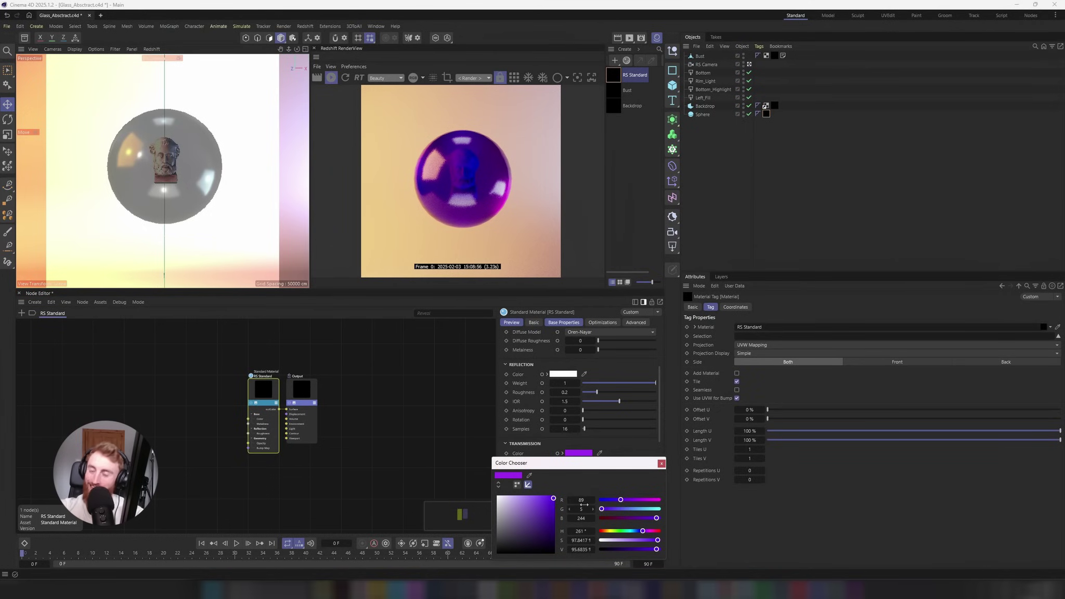
pyautogui.moveTo(523, 500); pyautogui.dragTo(516, 495)
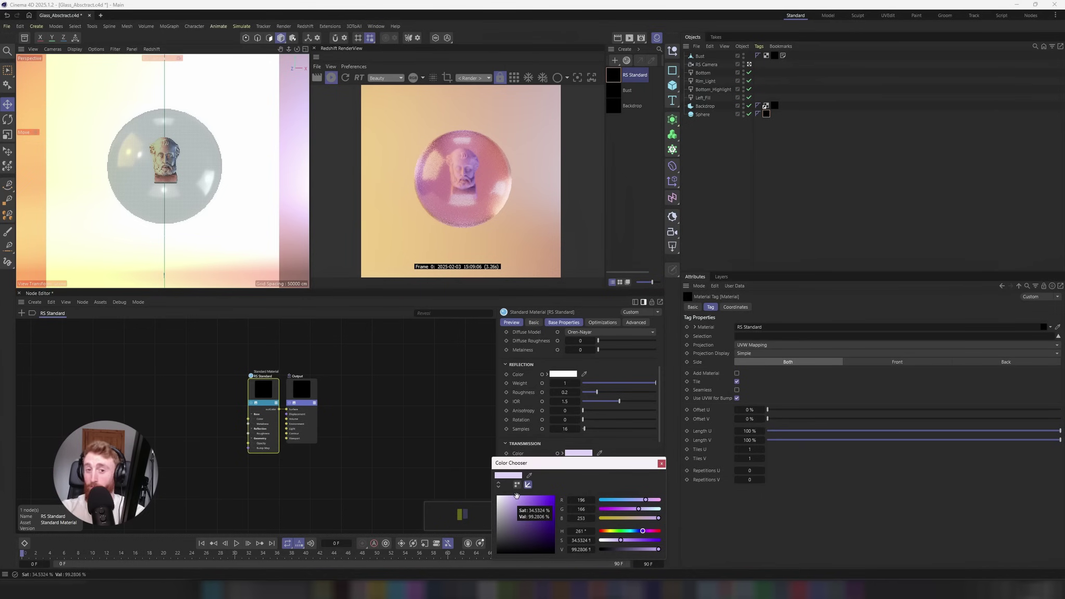
pyautogui.moveTo(516, 495); pyautogui.dragTo(535, 496)
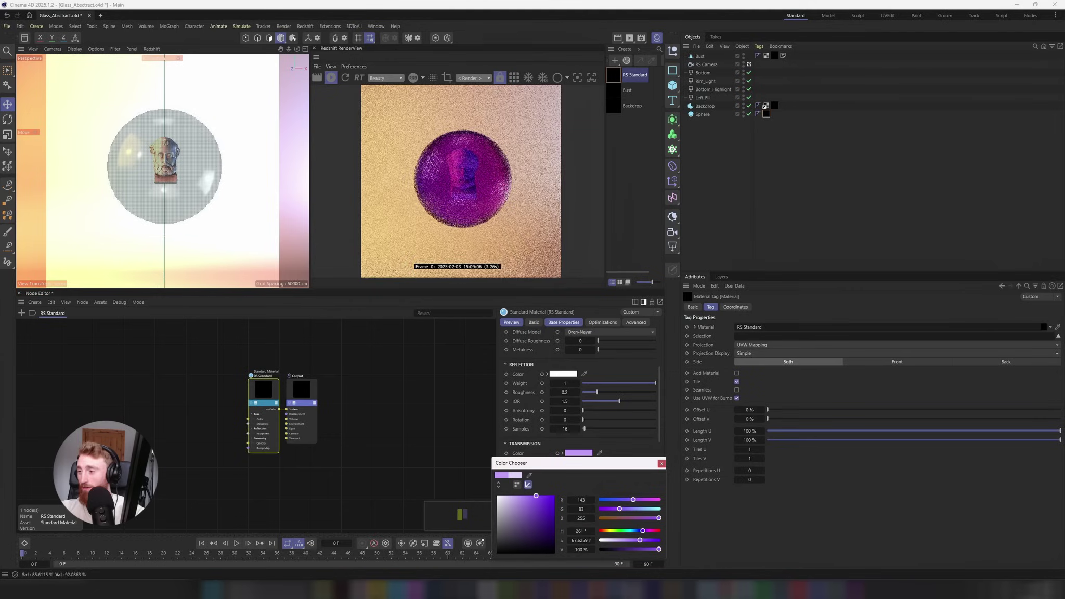
# Close the colour picker and set the transmission Depth to 100, then to 50
pyautogui.click(661, 463)
pyautogui.scroll(-2, 541, 461)
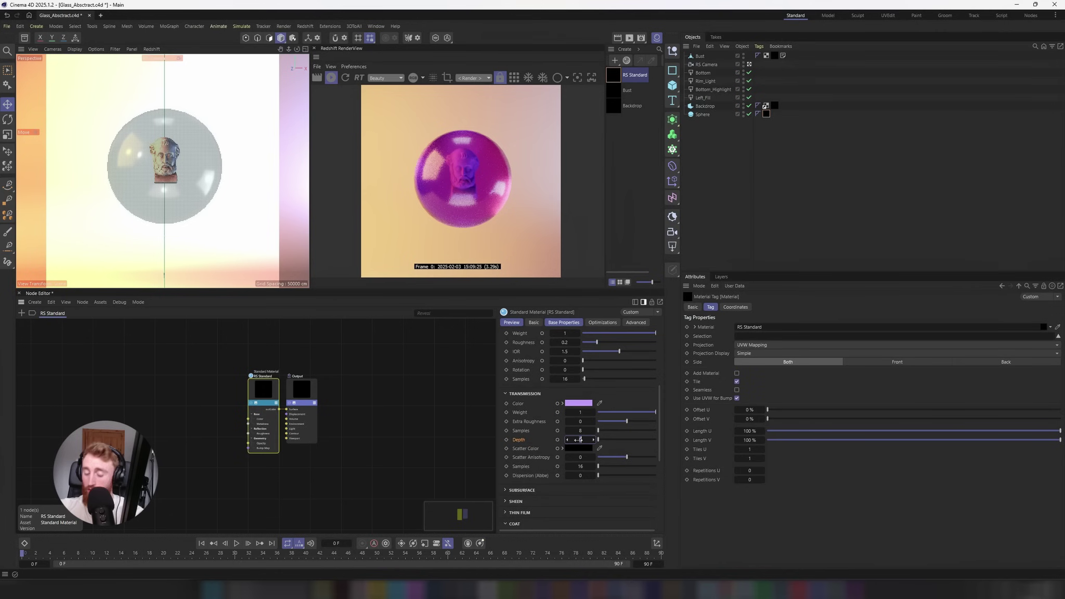
pyautogui.moveTo(579, 440); pyautogui.dragTo(577, 439)
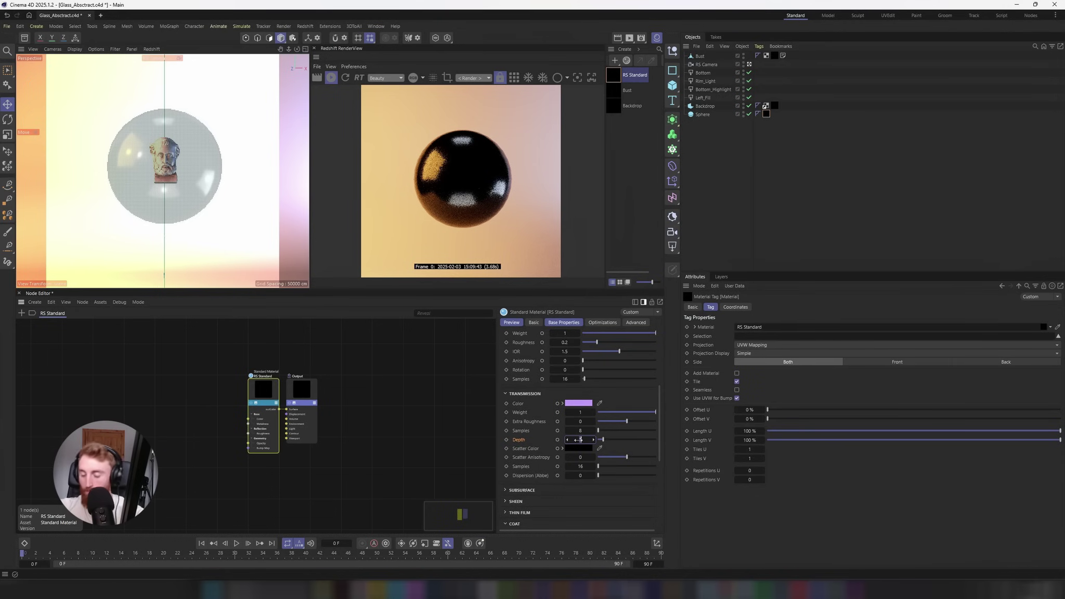
pyautogui.write('10')
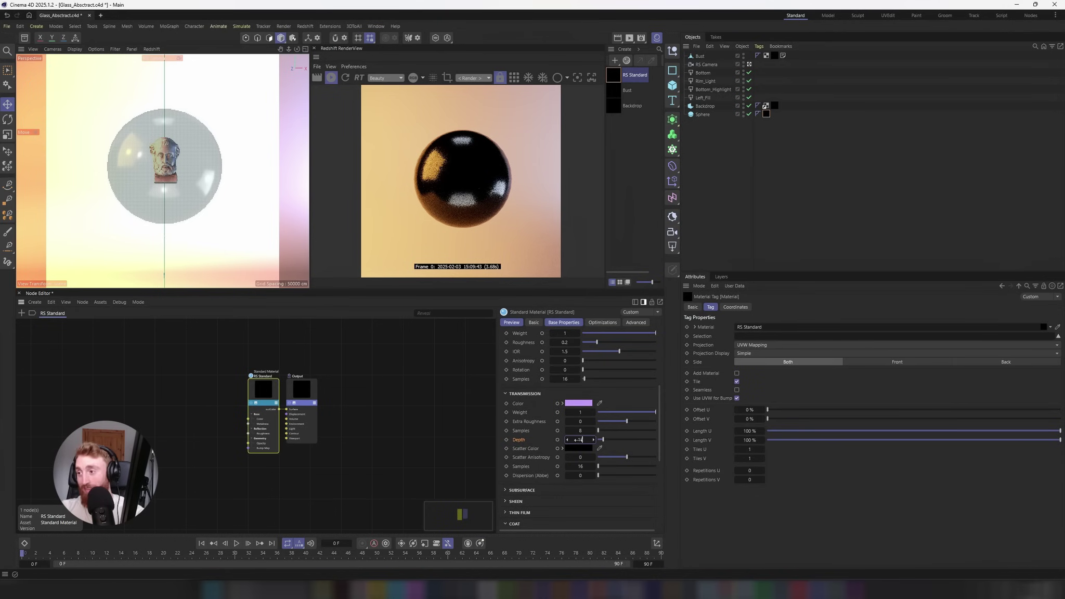
pyautogui.write('0')
pyautogui.press('Return')
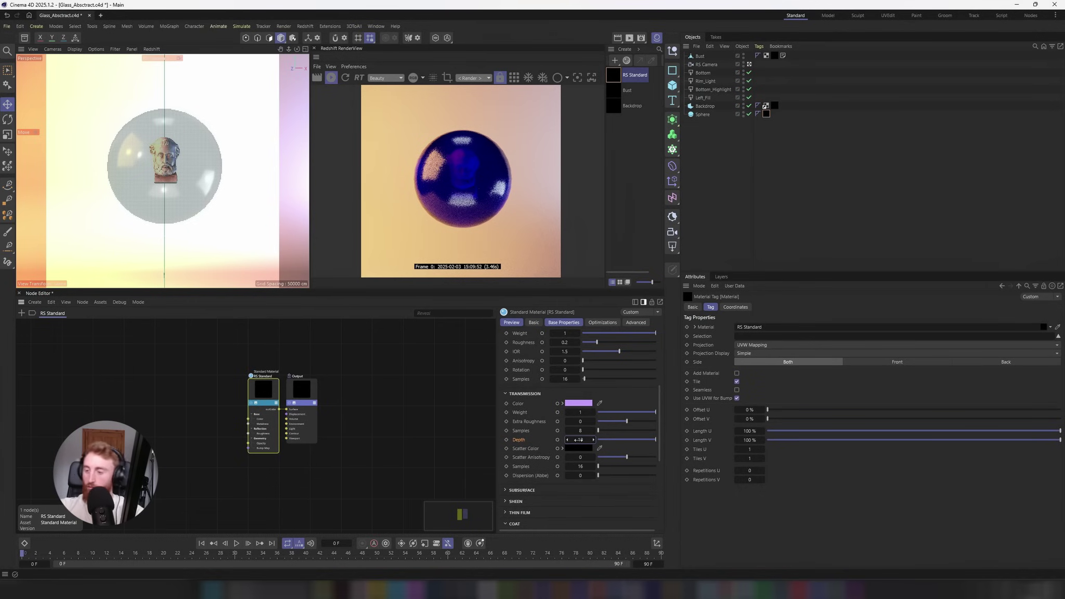
pyautogui.doubleClick(578, 440)
pyautogui.write('50')
pyautogui.press('Return')
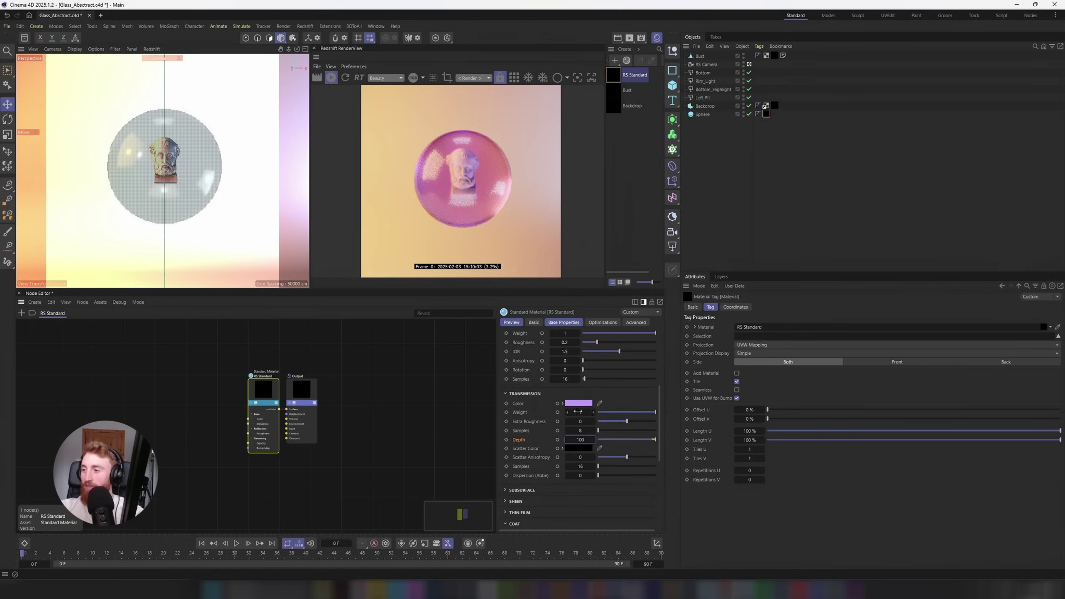
# Set transmission Extra Roughness to 1 after briefly trying a negative value
pyautogui.moveTo(626, 421); pyautogui.dragTo(557, 427)
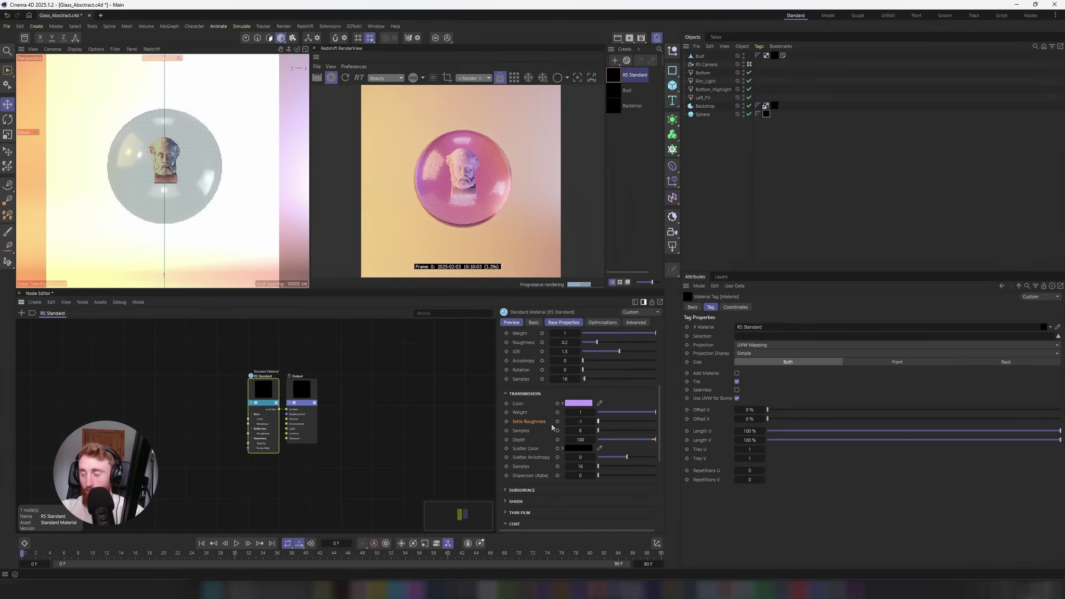
pyautogui.moveTo(599, 422); pyautogui.dragTo(760, 428)
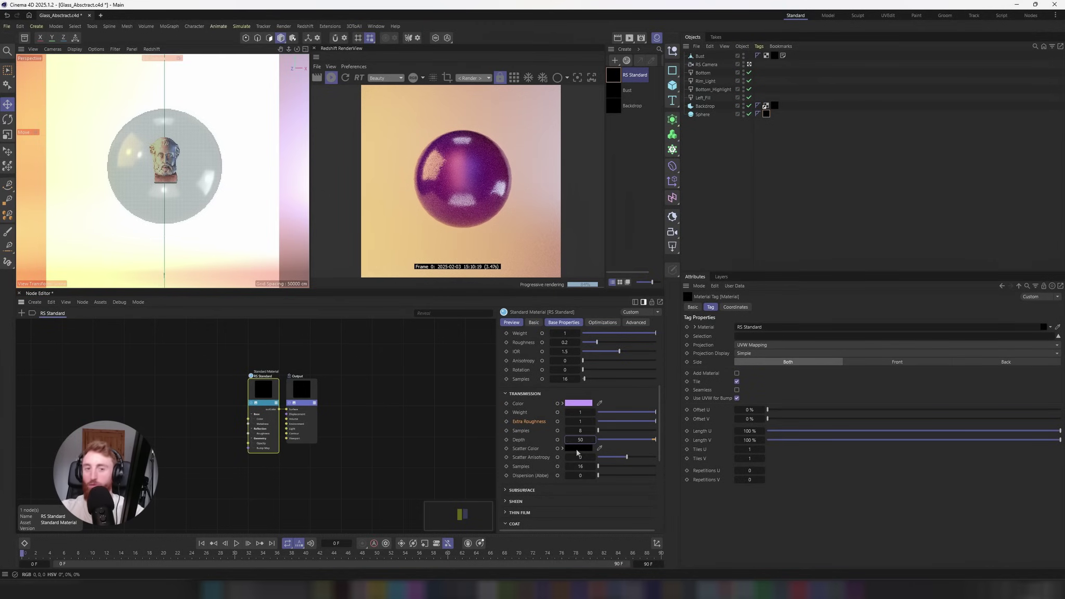
# Set the scatter colour to pure red (255, 0, 0) and move the colour picker aside
pyautogui.click(575, 447)
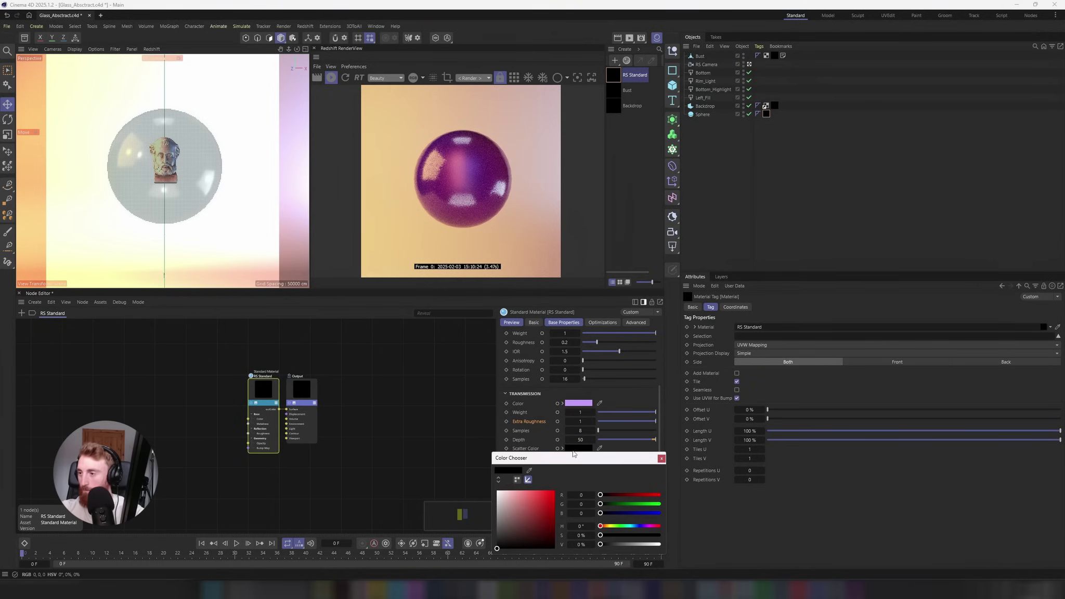
pyautogui.click(550, 491)
pyautogui.click(554, 491)
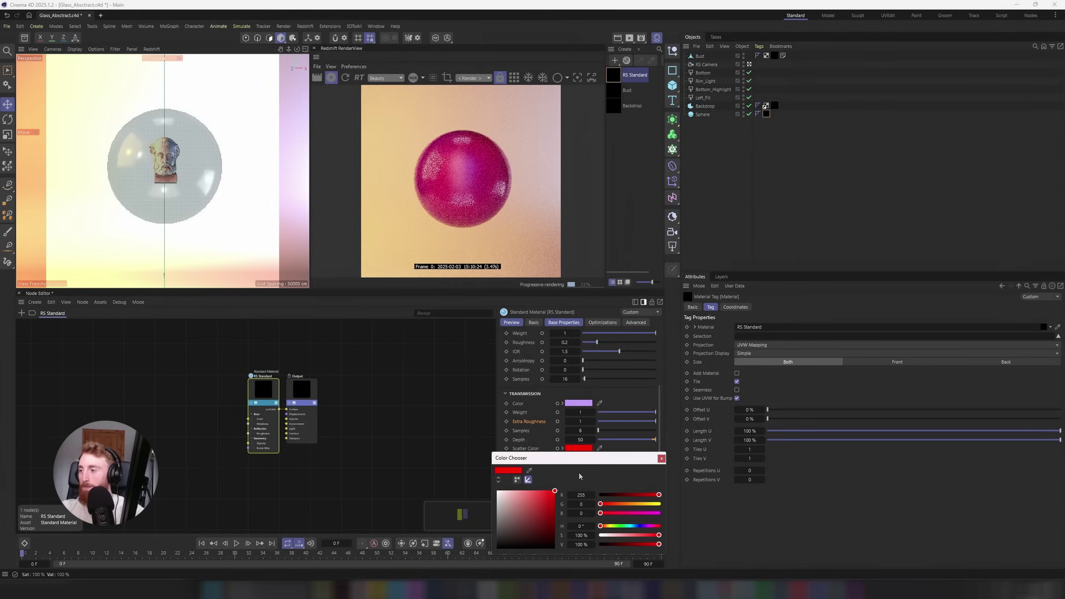
pyautogui.moveTo(596, 460)
pyautogui.mouseDown()
pyautogui.moveTo(190, 403)
pyautogui.moveTo(207, 395)
pyautogui.mouseUp()
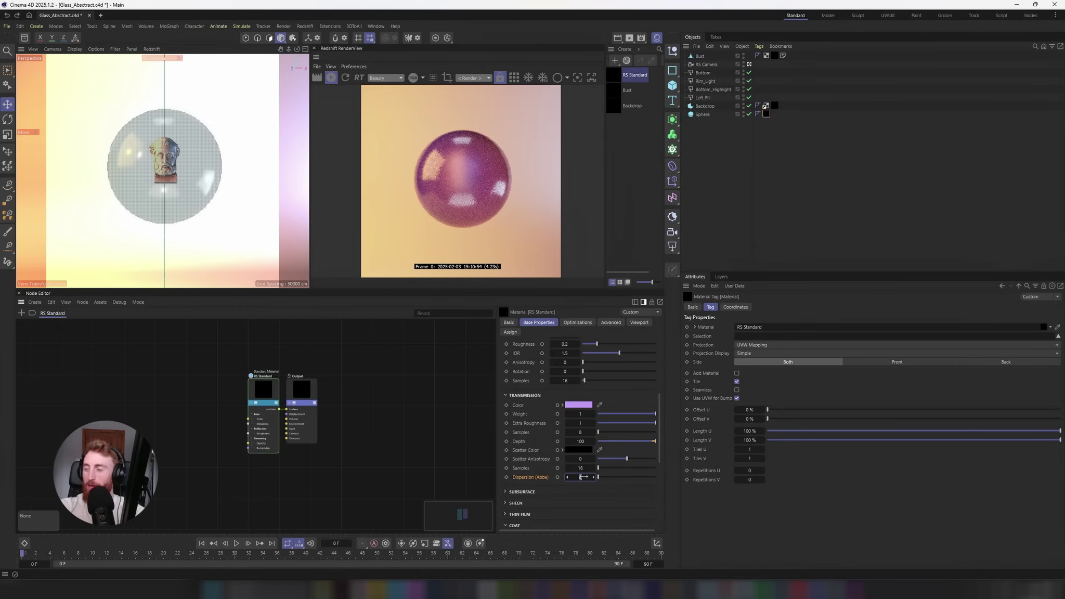
# Leave Dispersion (Abbe) at 0 and open that parameter's context menu
pyautogui.click(517, 353)
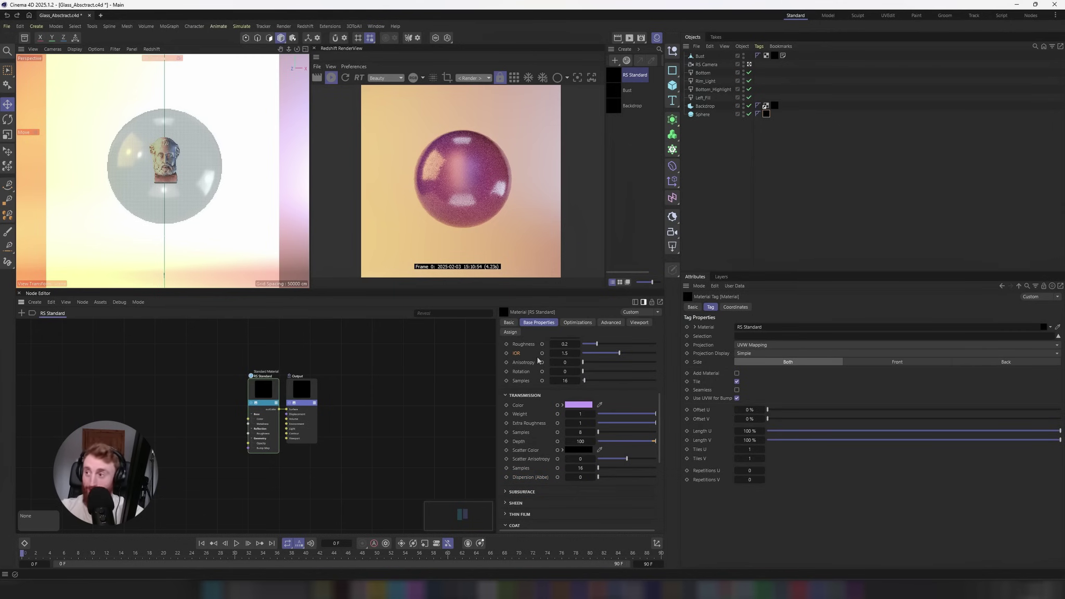
pyautogui.moveTo(574, 478); pyautogui.dragTo(682, 486)
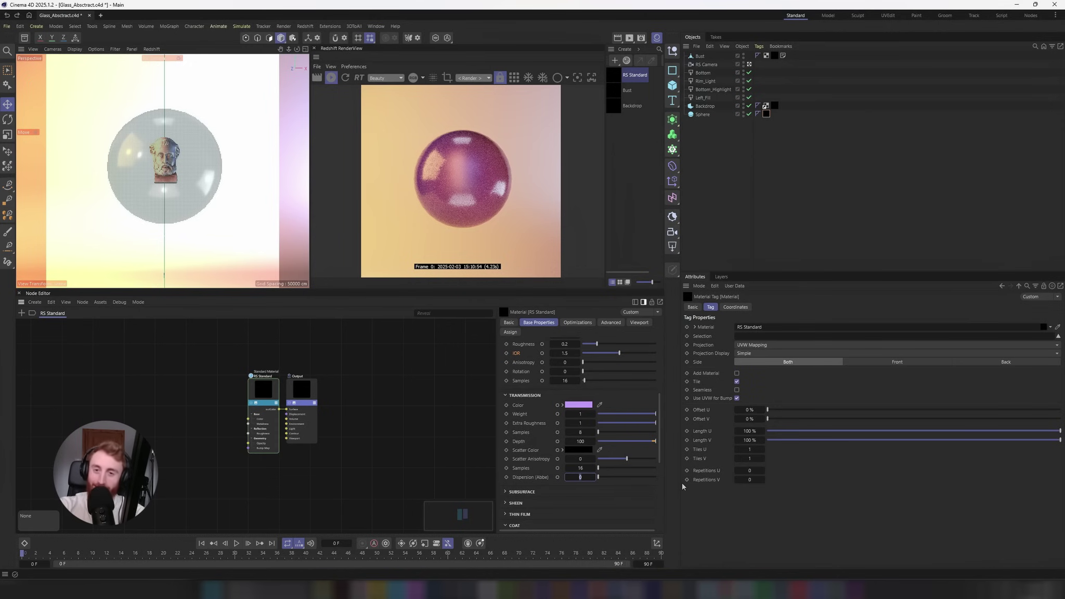
pyautogui.click(529, 477)
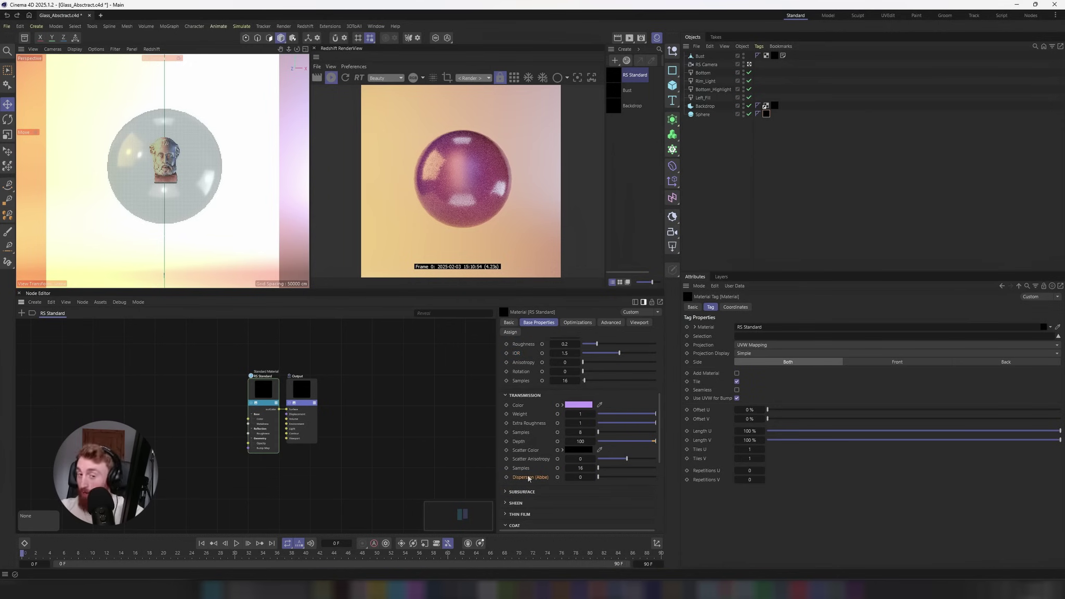
pyautogui.rightClick(528, 478)
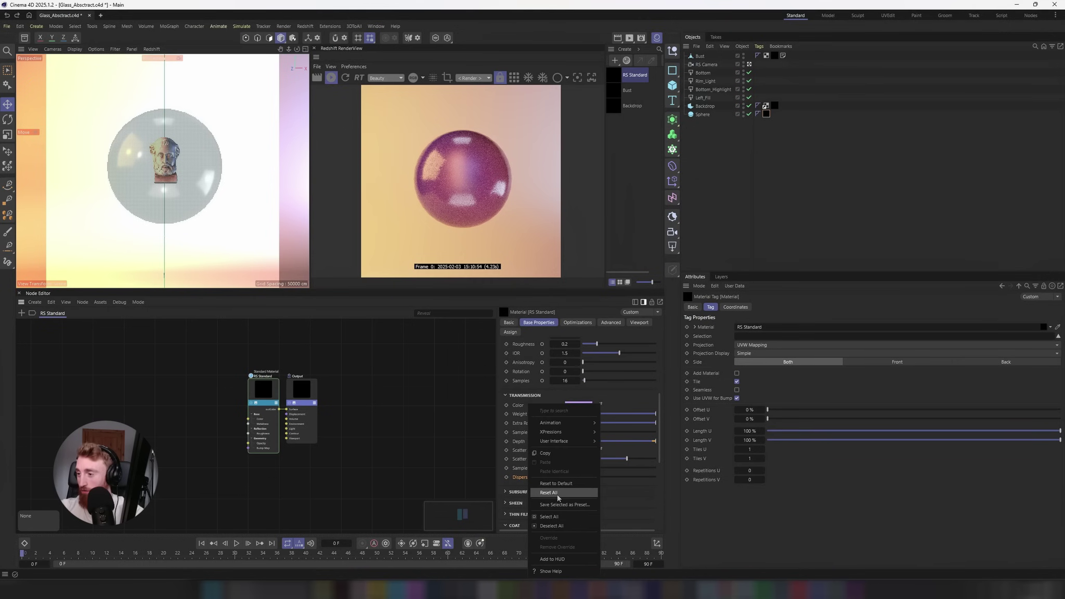
# Read the Dispersion (Abbe) help page, then return to the Dispersion field
pyautogui.click(551, 571)
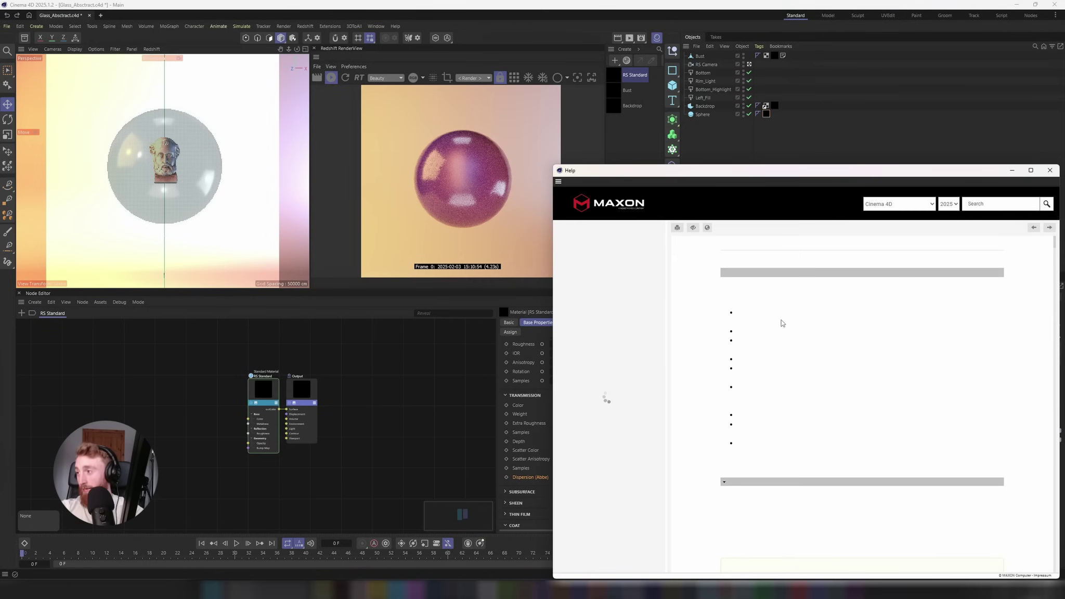
pyautogui.moveTo(824, 171); pyautogui.dragTo(414, 130)
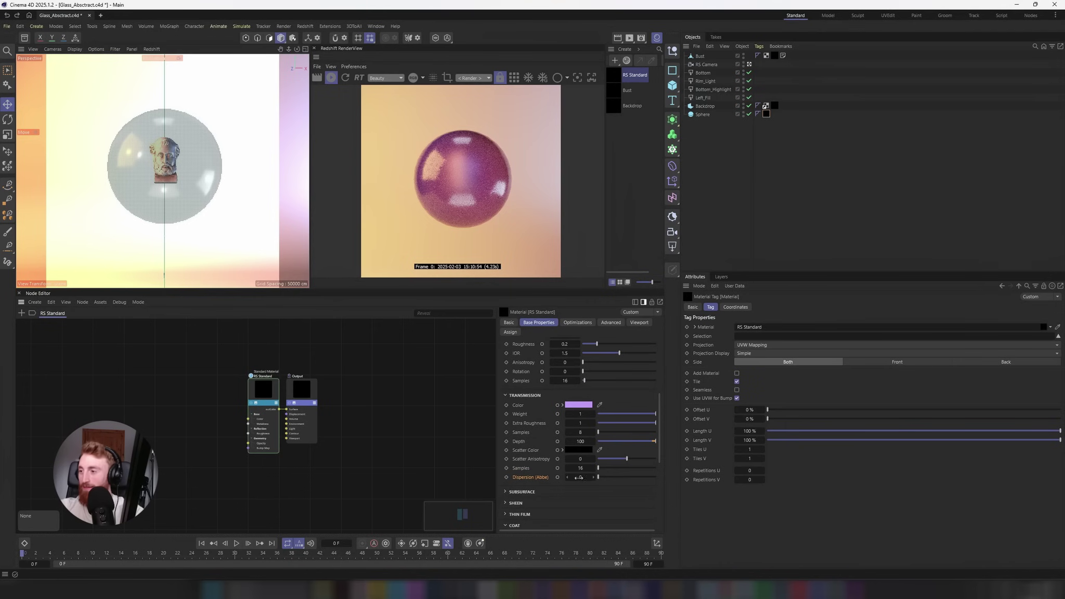
pyautogui.click(580, 477)
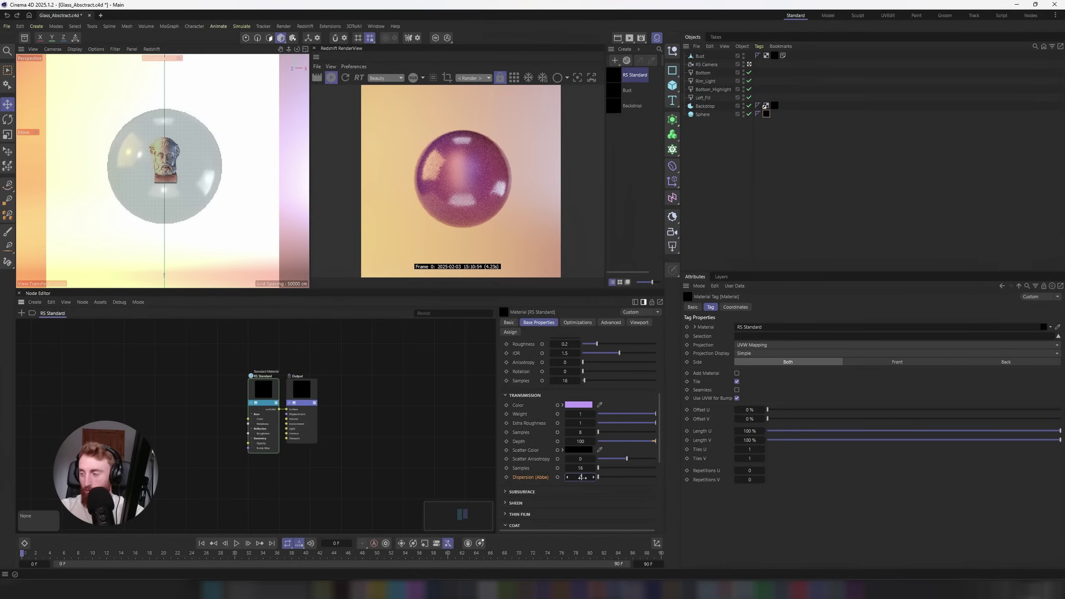
# Set Dispersion to 0.01, transmission colour to white and transmission Depth to 0
pyautogui.write('0.01')
pyautogui.press('Return')
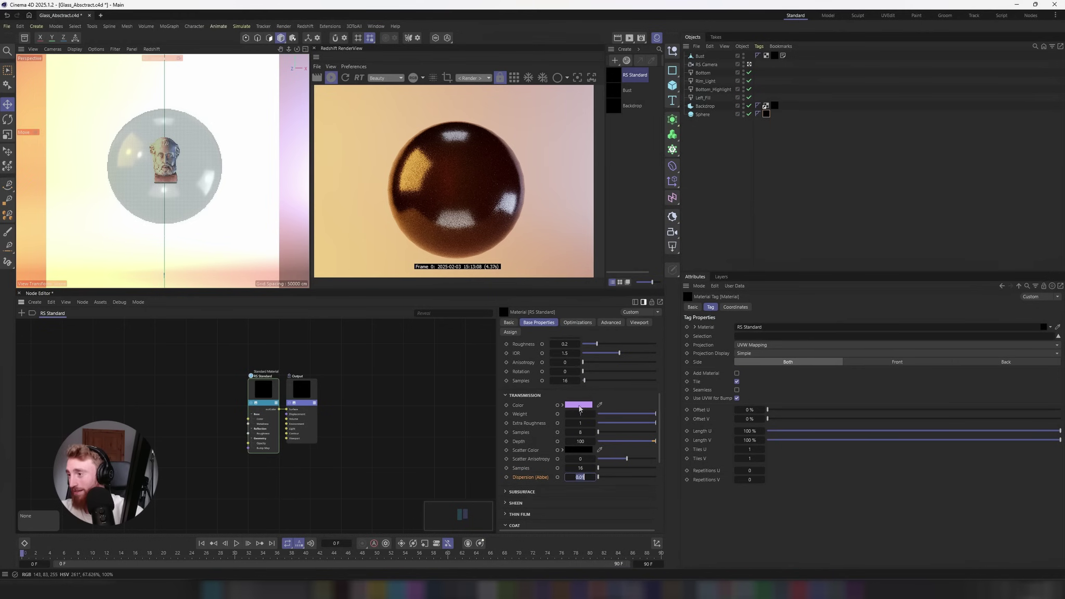
pyautogui.click(578, 405)
pyautogui.click(496, 446)
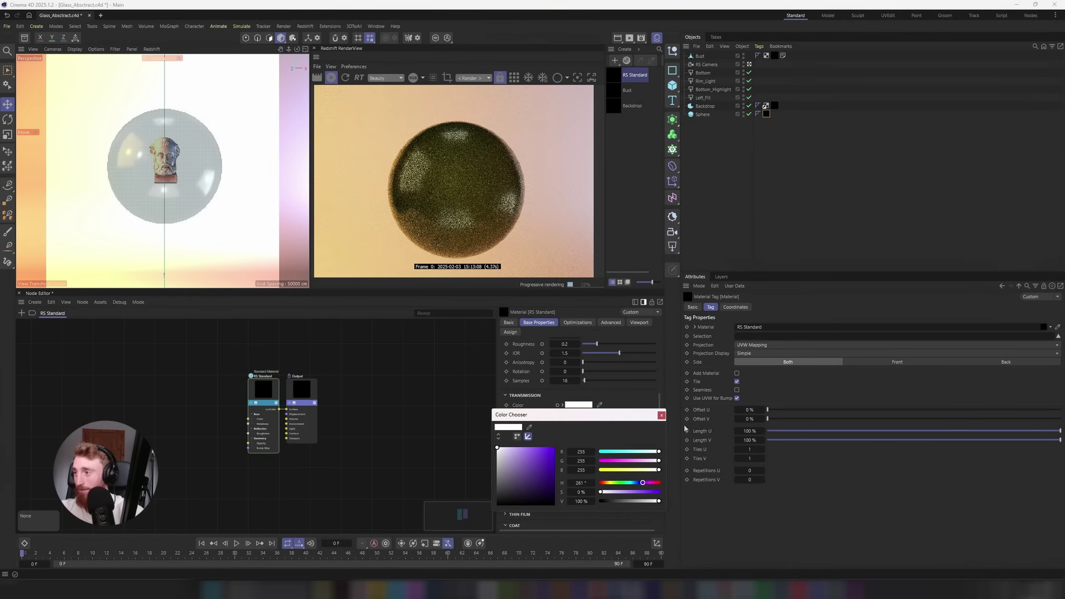
pyautogui.click(661, 415)
pyautogui.doubleClick(581, 441)
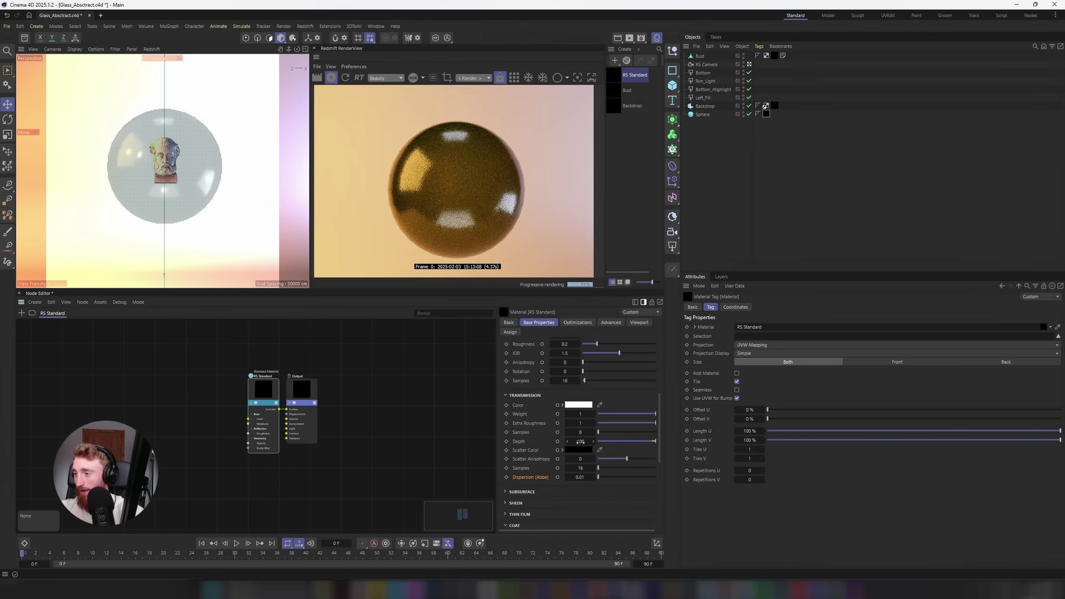
pyautogui.write('0')
pyautogui.press('Return')
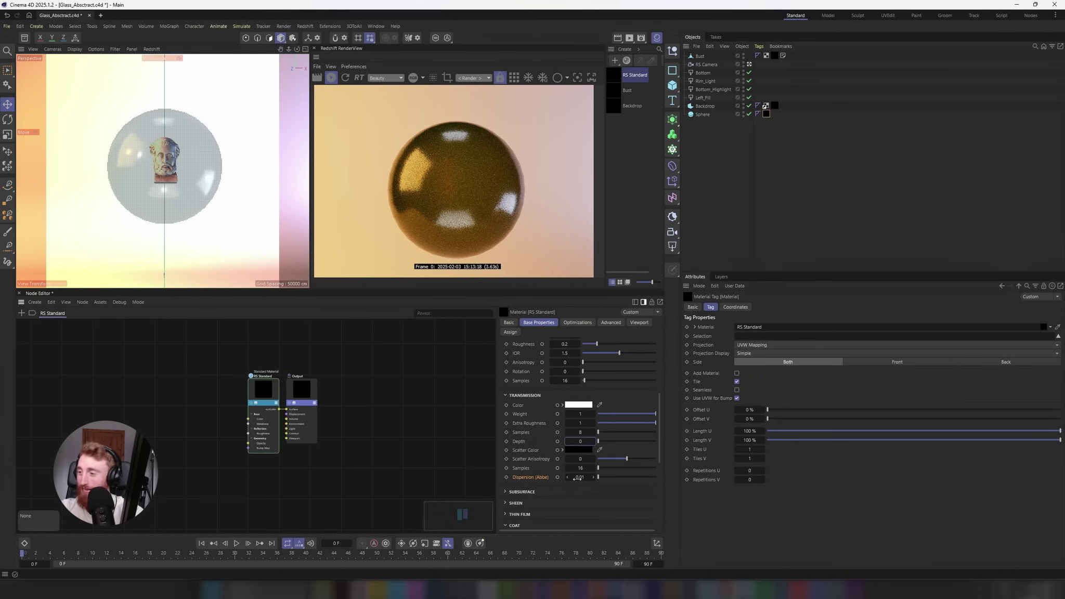
# Set Dispersion to 1 and Extra Roughness to 0, recentring the render on the bust
pyautogui.click(577, 477)
pyautogui.write('1')
pyautogui.press('Return')
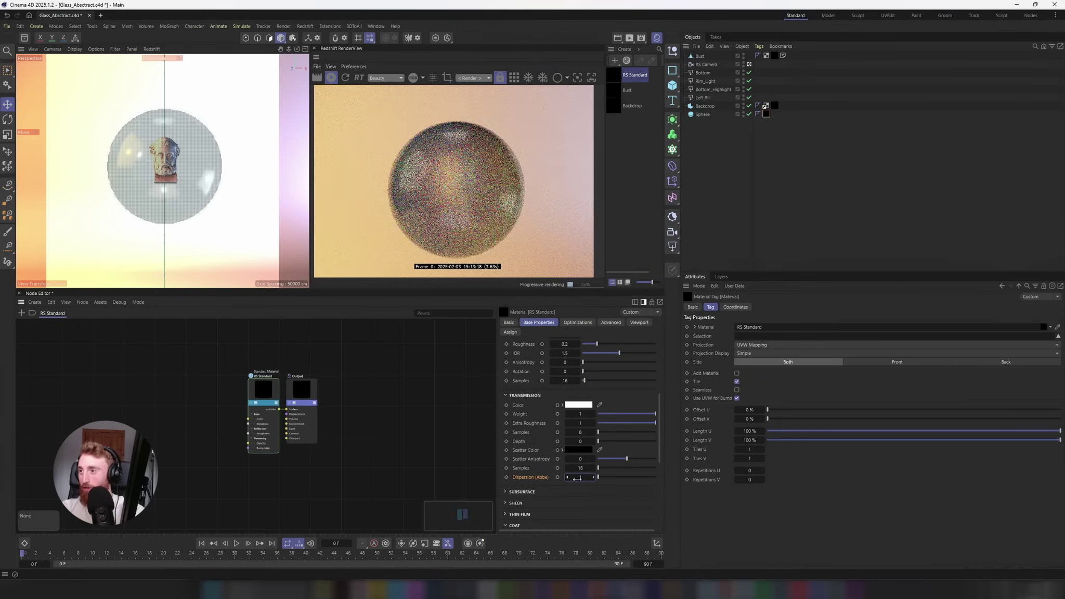
pyautogui.click(582, 423)
pyautogui.write('0')
pyautogui.press('Return')
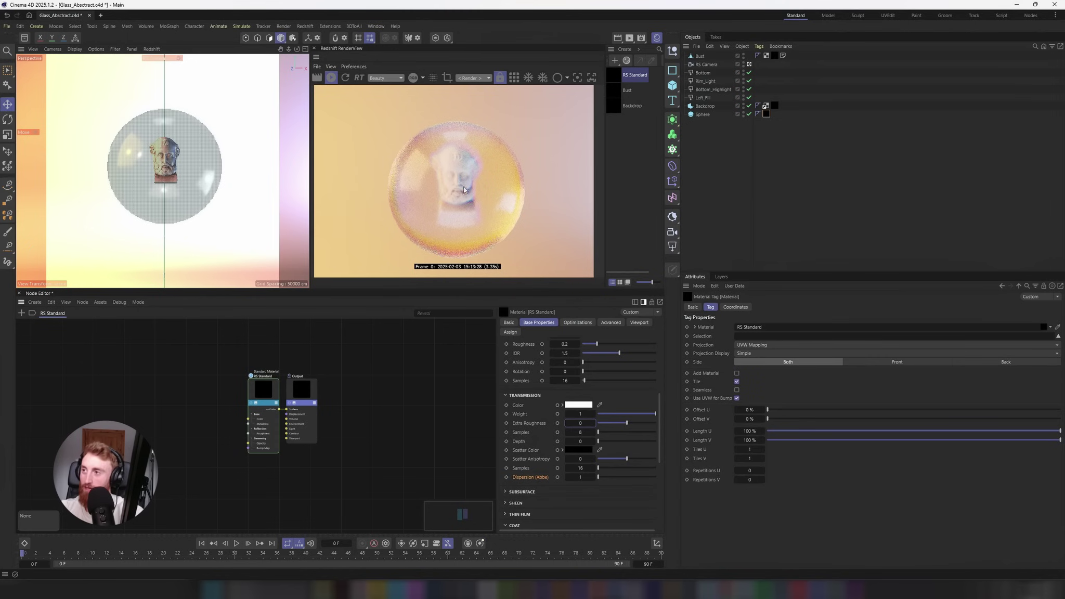
pyautogui.scroll(4, 452, 214)
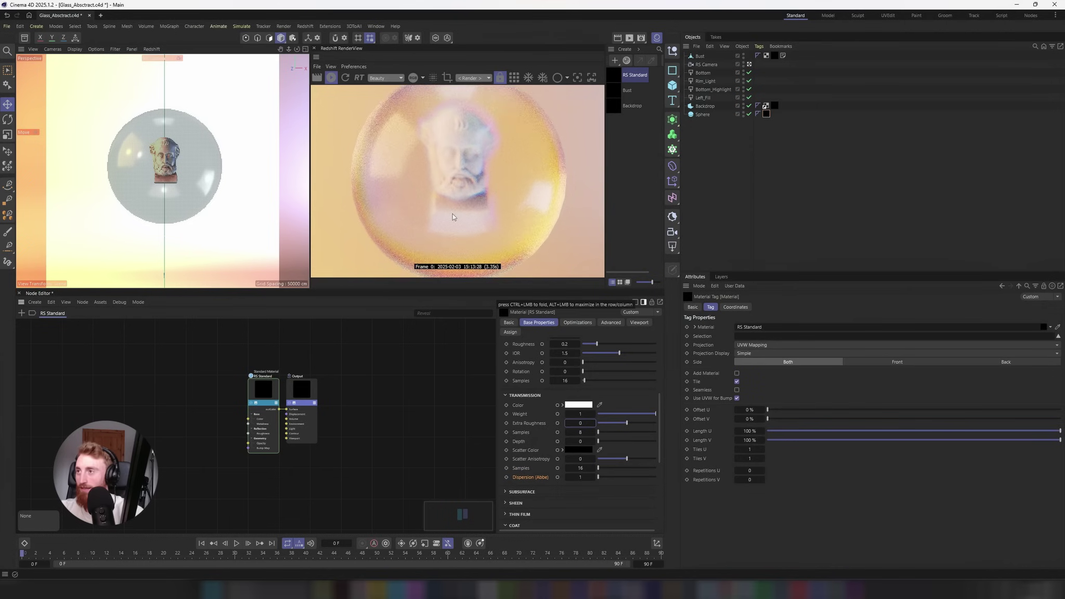
pyautogui.scroll(-3, 452, 206)
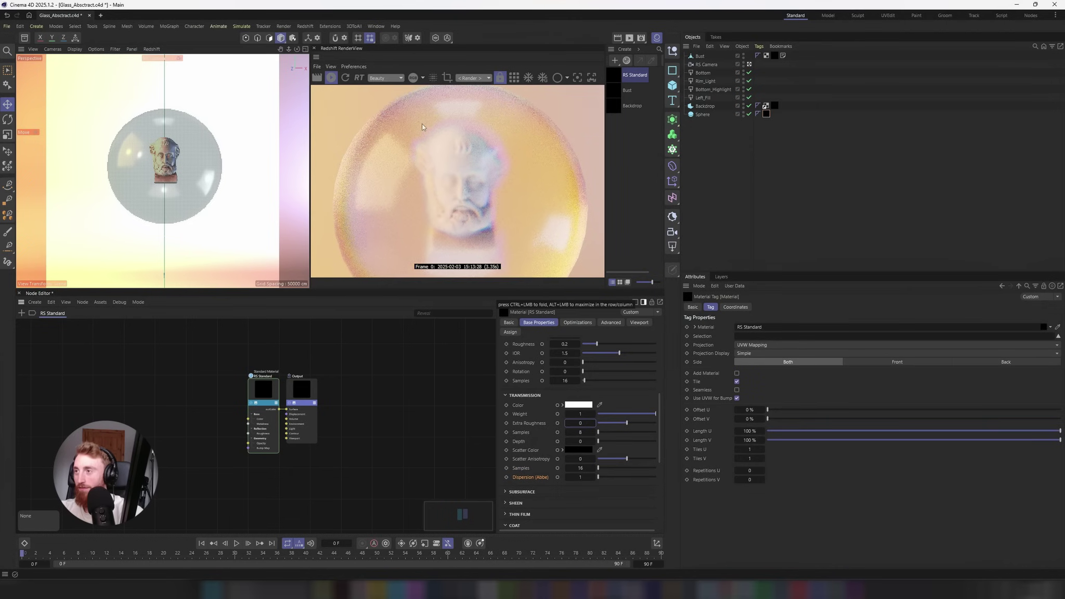
pyautogui.scroll(-2, 462, 209)
pyautogui.moveTo(464, 221); pyautogui.dragTo(463, 168, button='middle')
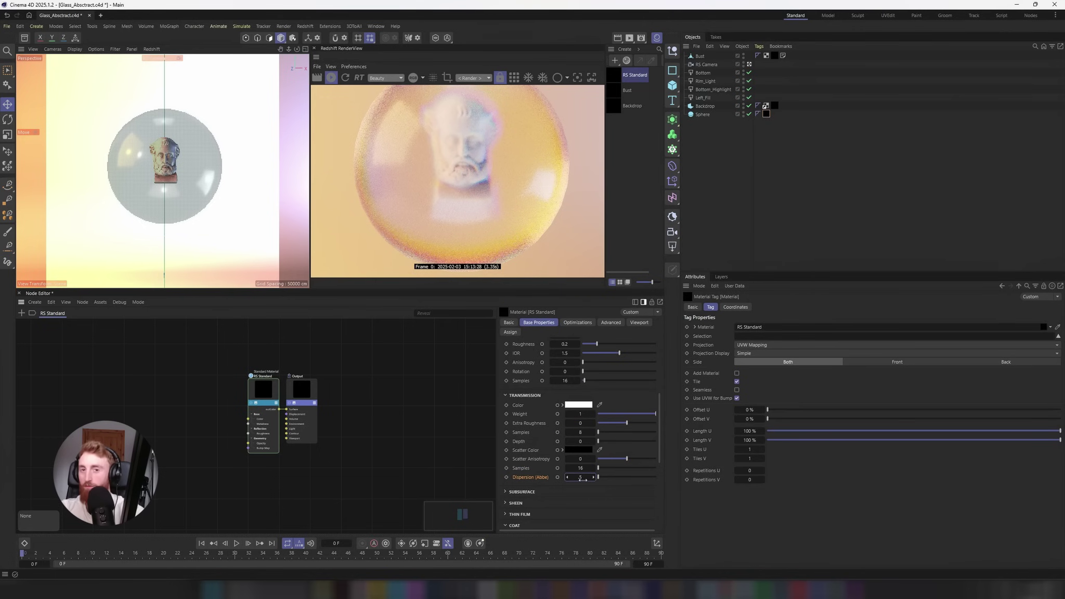
# Set Dispersion to 0.5 and reposition the render view to show the whole sphere
pyautogui.press('Return')
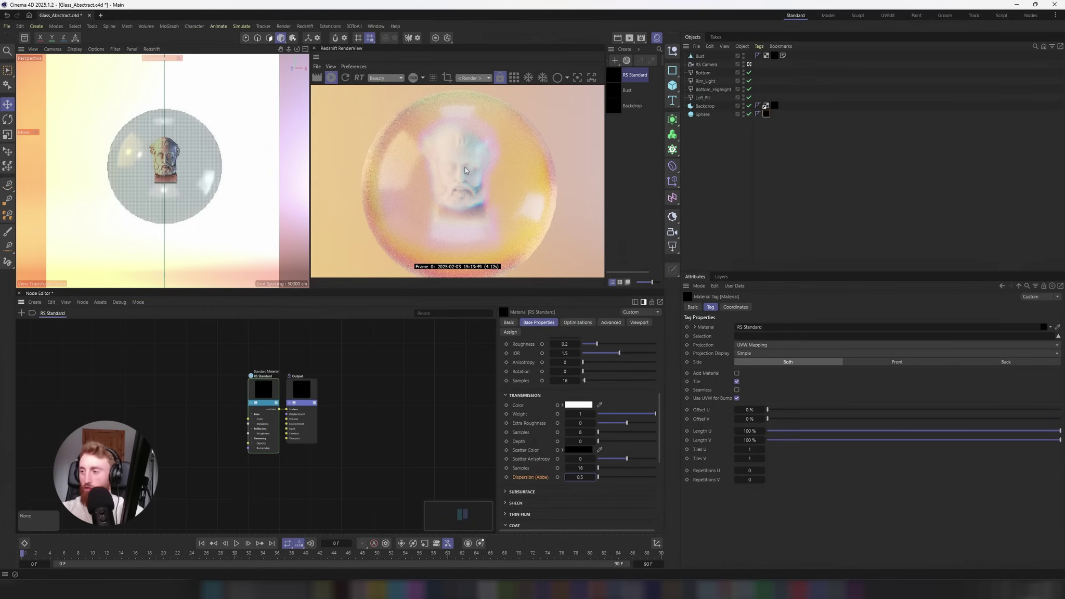
pyautogui.scroll(-1, 469, 148)
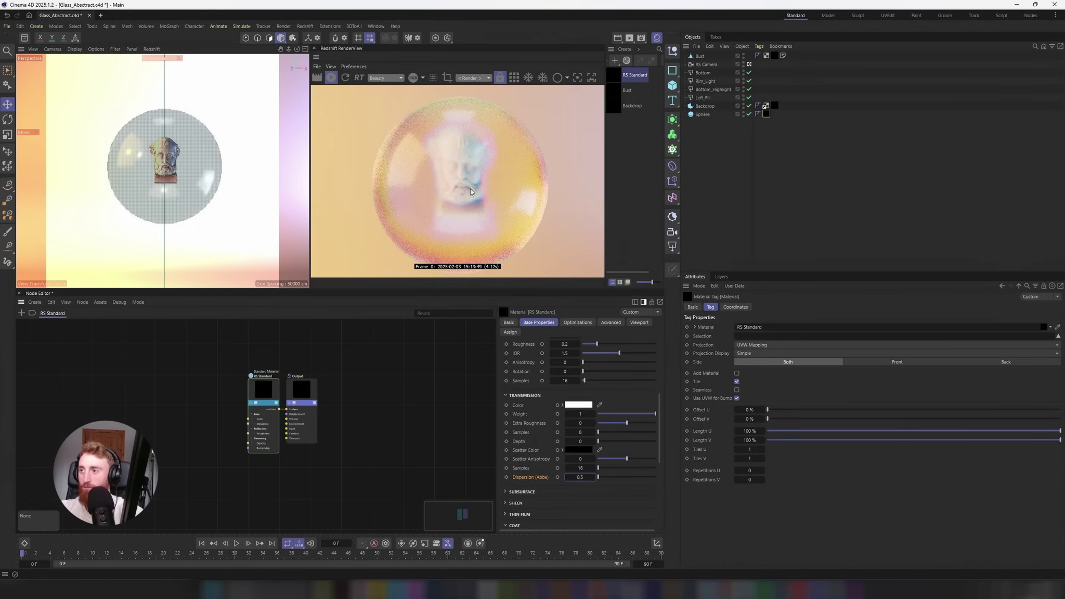
pyautogui.moveTo(470, 189); pyautogui.dragTo(479, 166, button='middle')
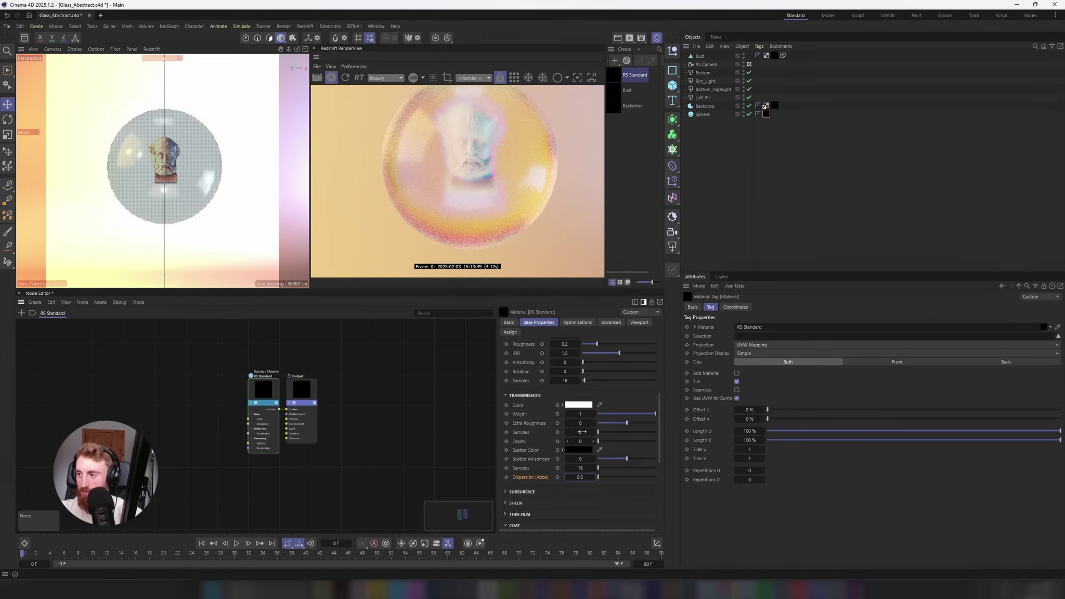
# Tint the transmission colour faint cyan (233, 251, 251) and set Dispersion back to 0
pyautogui.click(579, 406)
pyautogui.moveTo(513, 463)
pyautogui.mouseDown()
pyautogui.moveTo(532, 450)
pyautogui.moveTo(501, 448)
pyautogui.mouseUp()
pyautogui.click(640, 451)
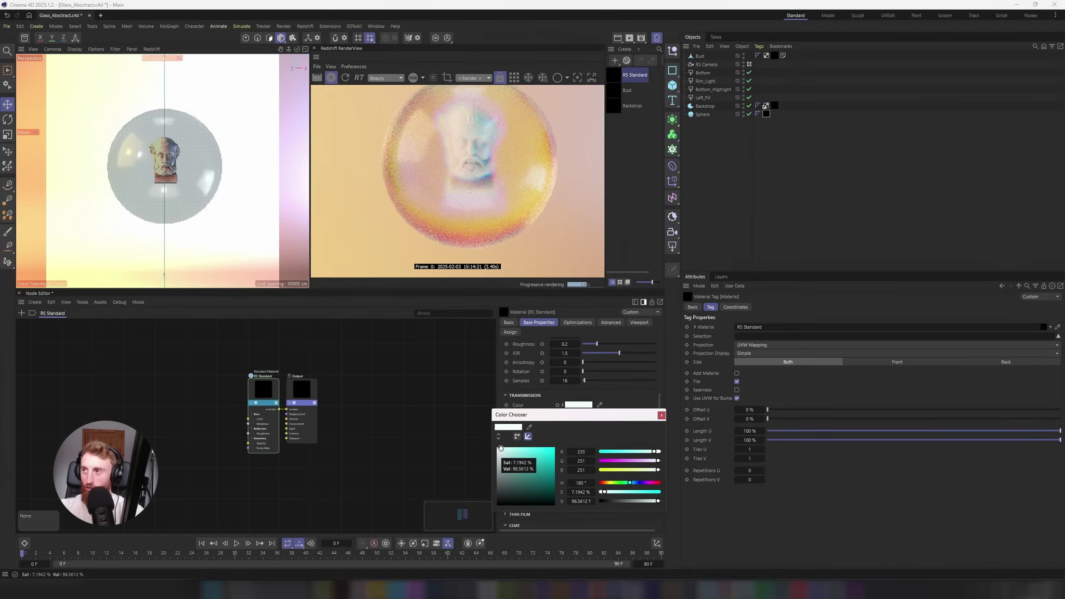
pyautogui.click(661, 415)
pyautogui.write('0')
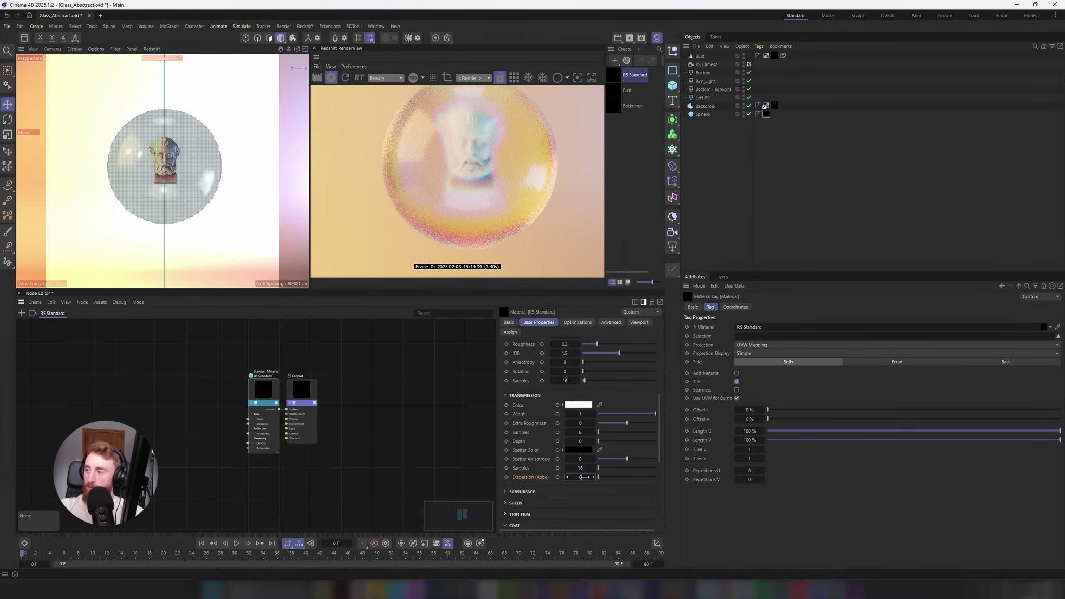
pyautogui.press('Return')
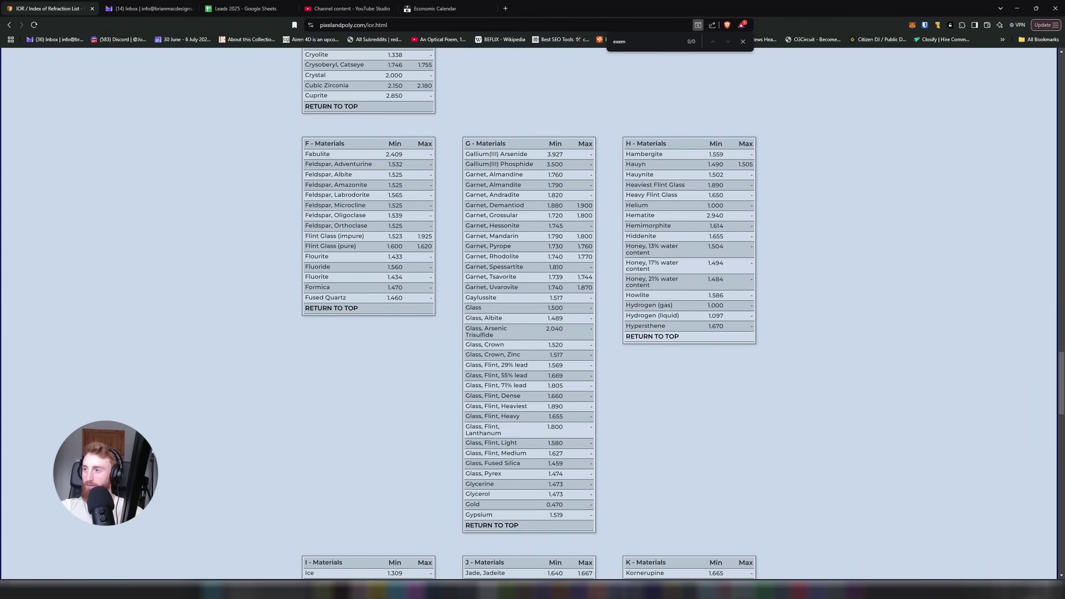
# Browse the IOR list through the Common and A–E Materials tables
pyautogui.scroll(15, 286, 437)
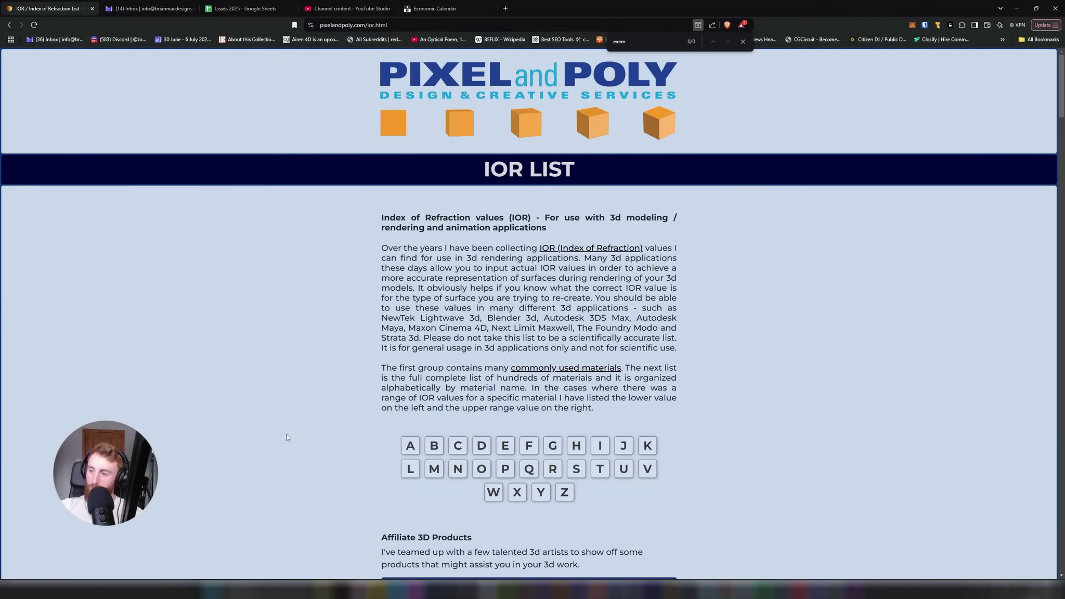
pyautogui.scroll(-20, 286, 438)
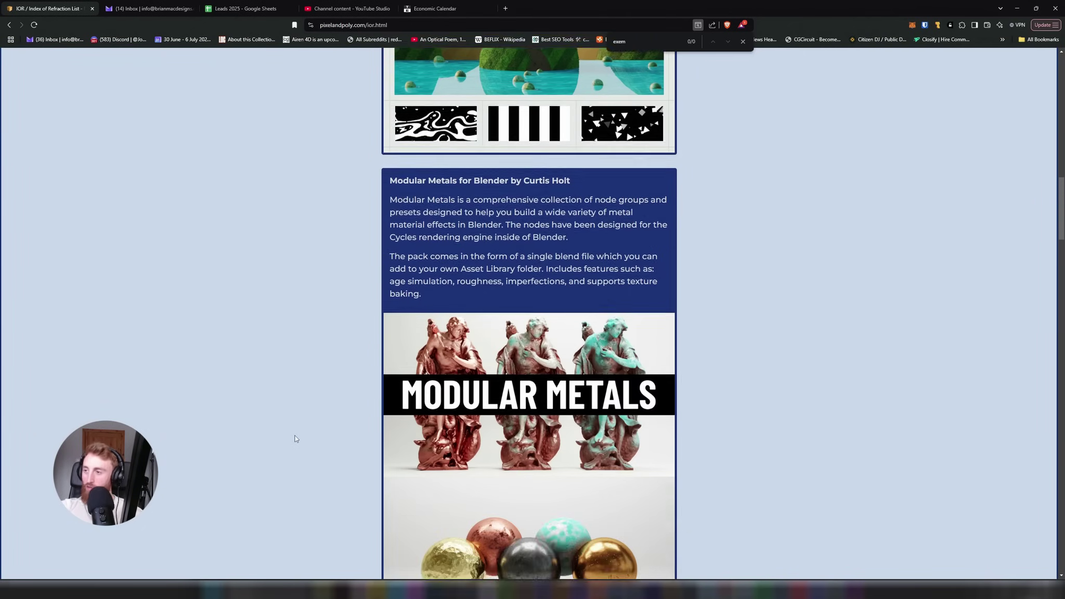
pyautogui.scroll(-10, 295, 438)
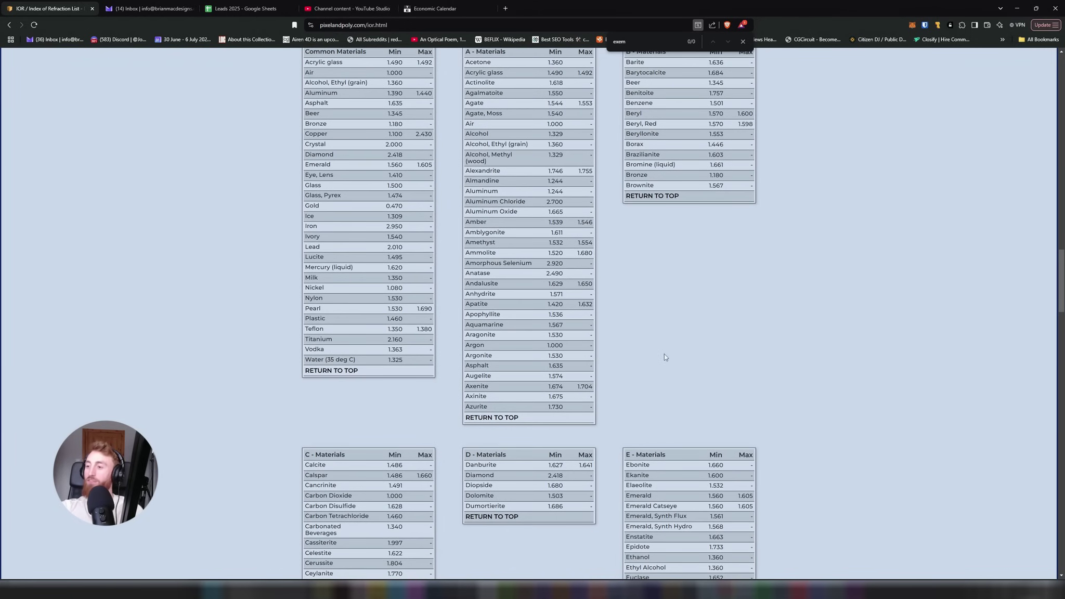
pyautogui.scroll(-4, 664, 353)
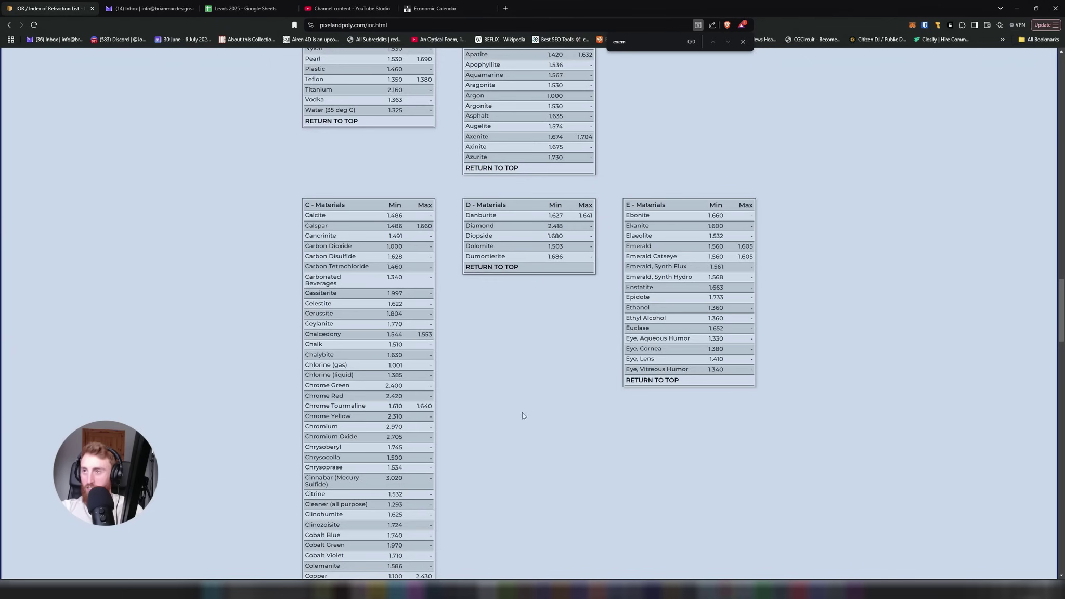
pyautogui.scroll(6, 523, 412)
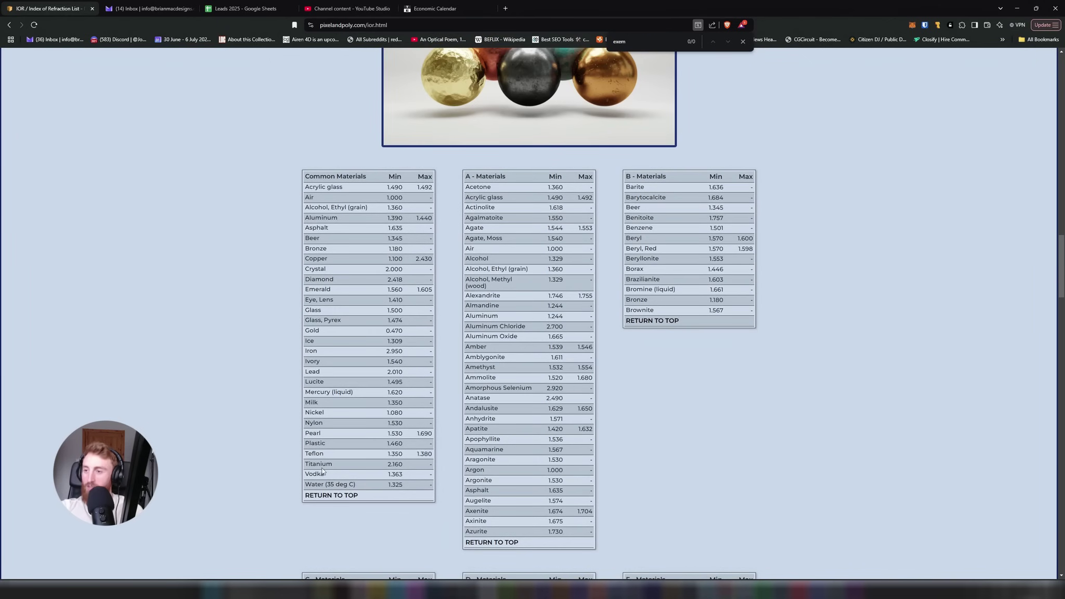
pyautogui.scroll(-5, 637, 364)
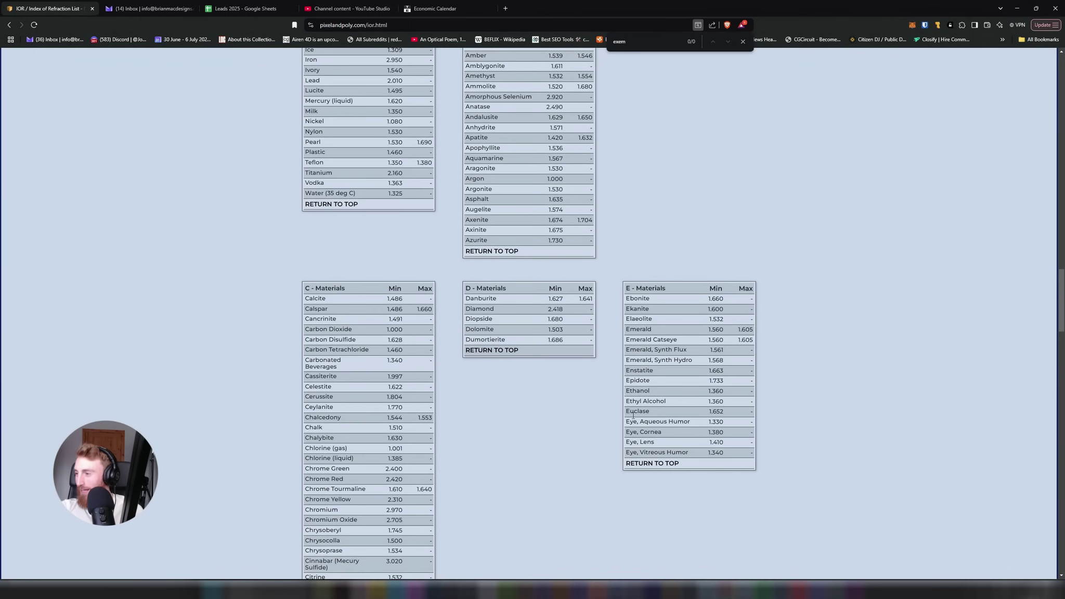
# Select the Eye, Aqueous Humor IOR entry, then return to Cinema 4D
pyautogui.moveTo(633, 421); pyautogui.dragTo(700, 425)
pyautogui.click(650, 433)
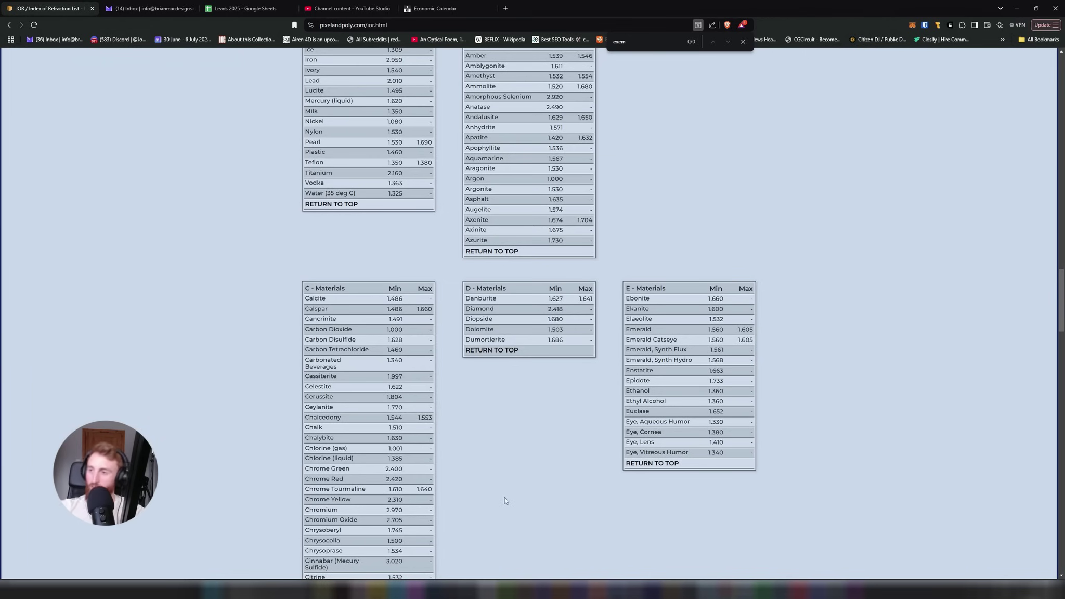
pyautogui.hotkey('alt', 'Tab')
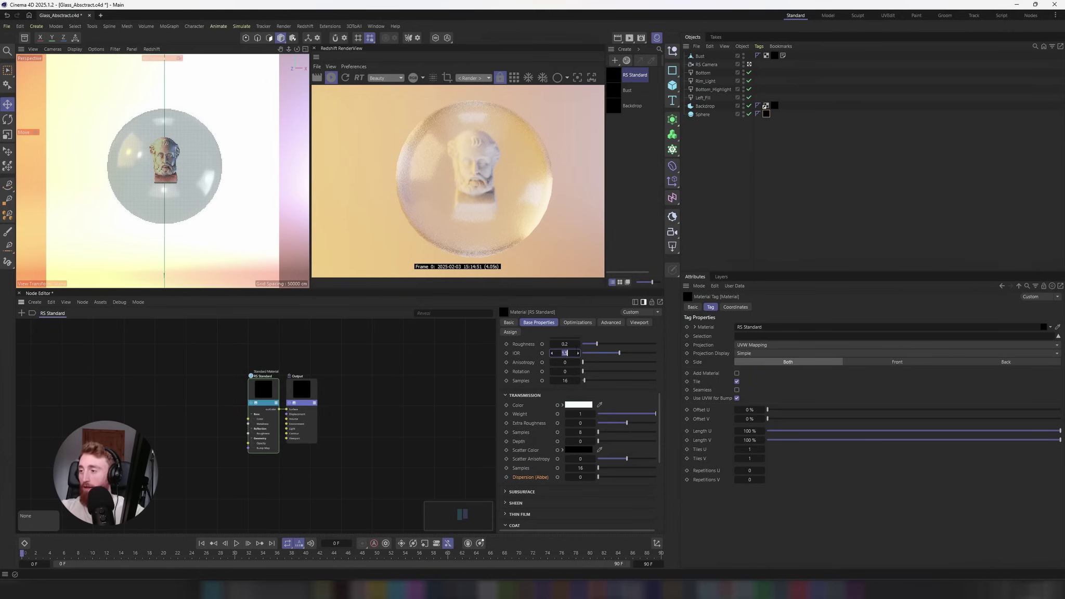
# Confirm the glass IOR at 1.5 and add a Maxon Noise node to the material graph
pyautogui.click(473, 417)
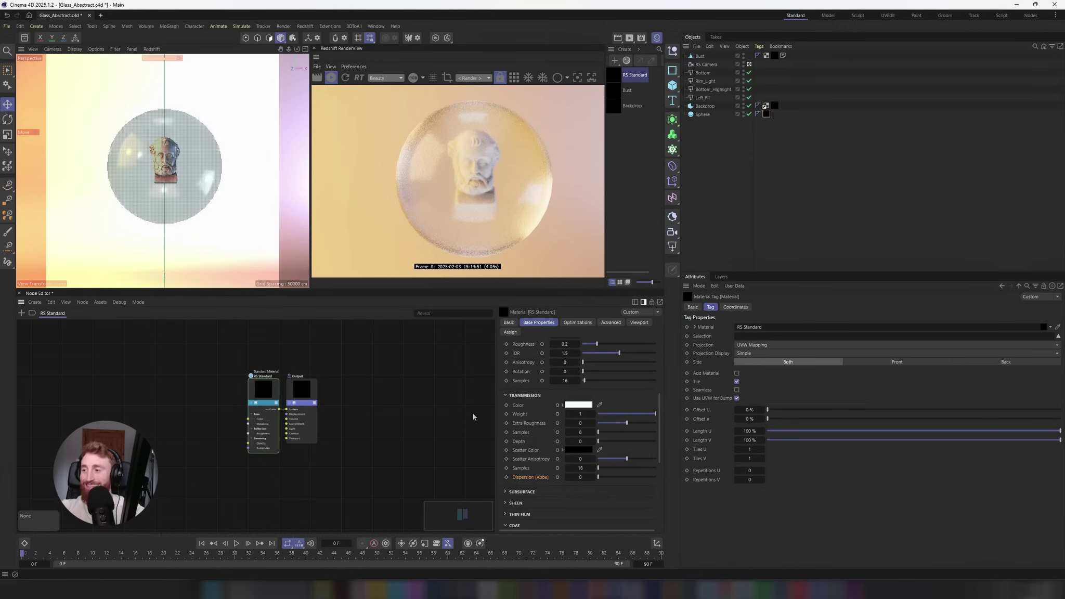
pyautogui.scroll(5, 544, 409)
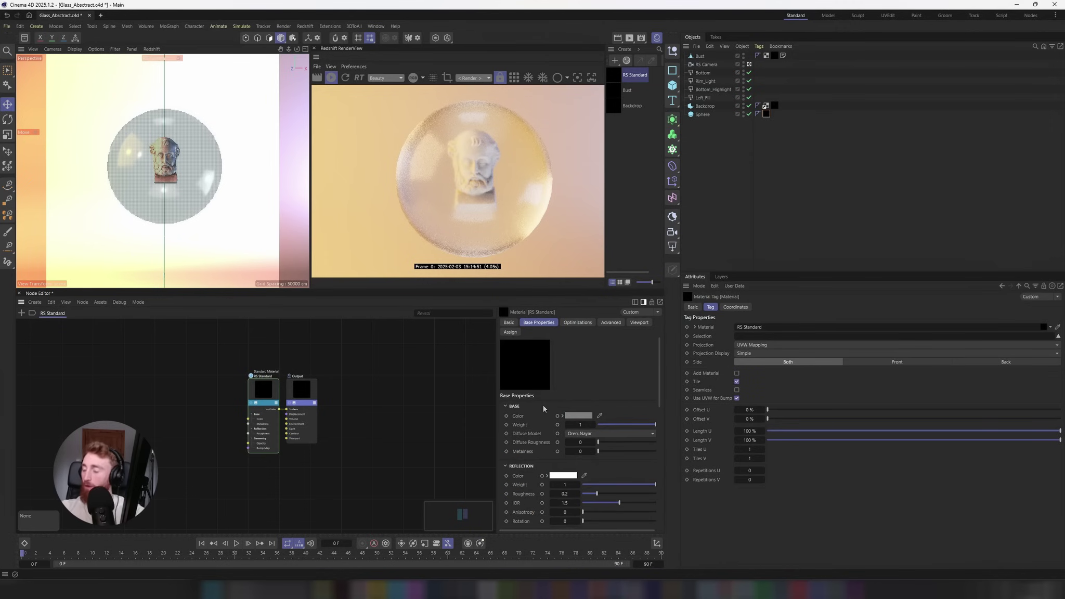
pyautogui.scroll(-4, 531, 430)
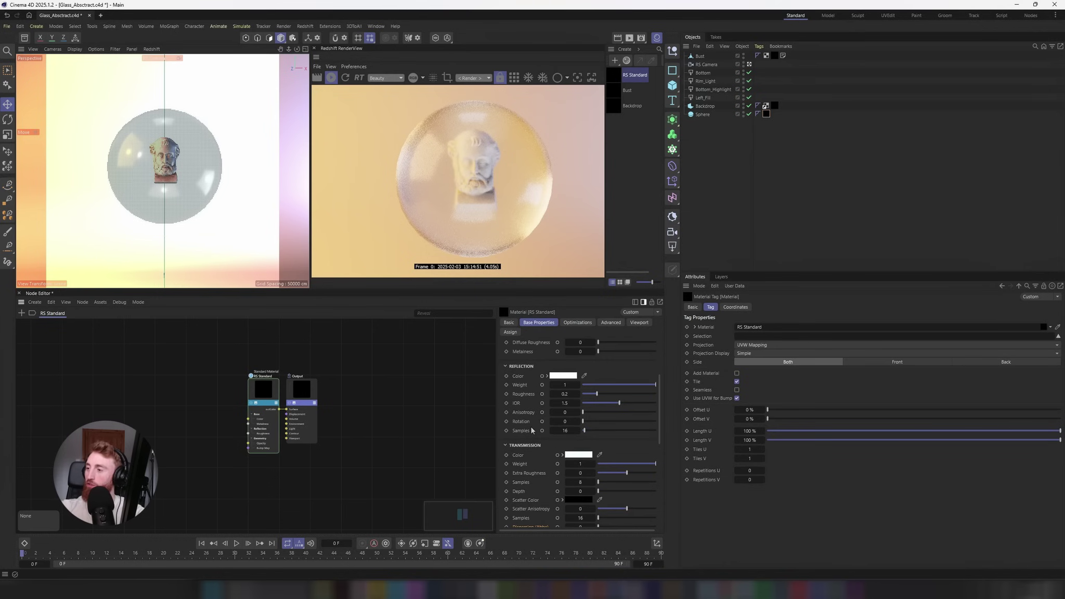
pyautogui.click(21, 313)
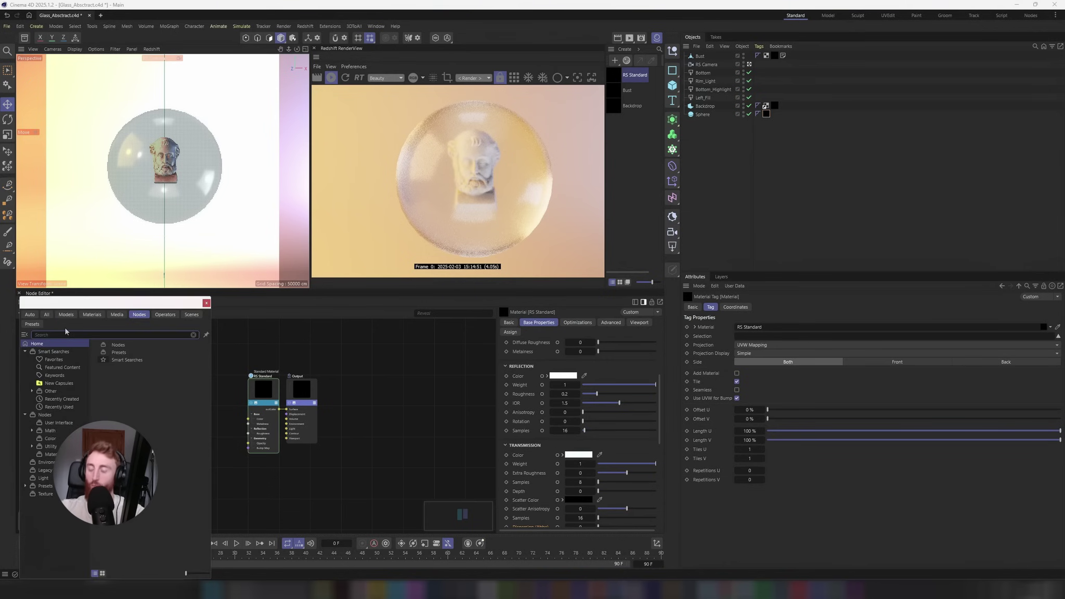
pyautogui.write('maxon')
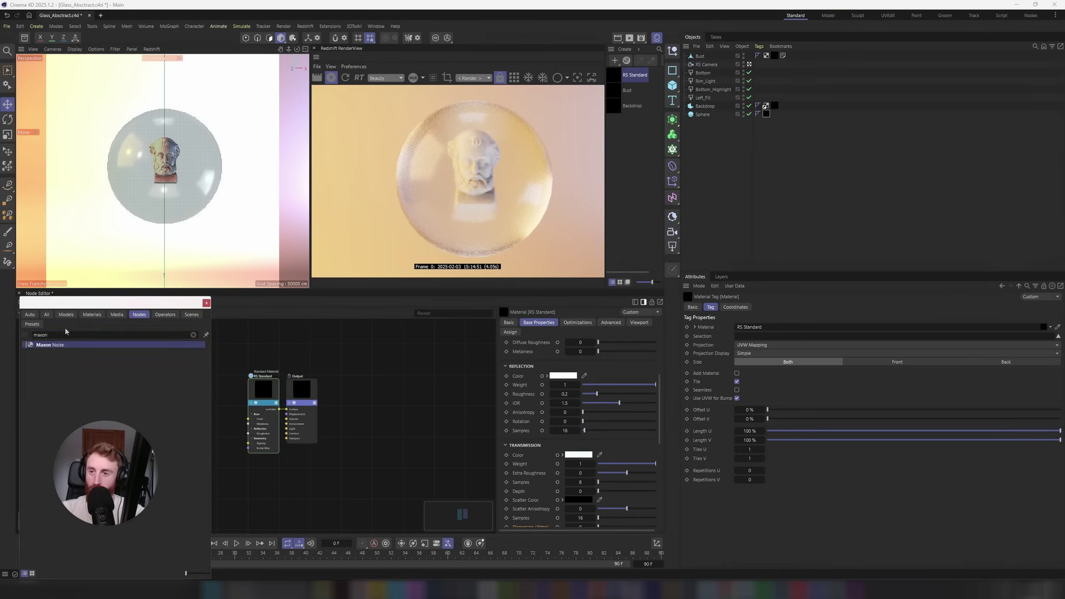
pyautogui.press('Return')
# Wire the noise into Transmission Weight, set it to Wavy Turbulence with contrast 0.706
pyautogui.click(352, 379)
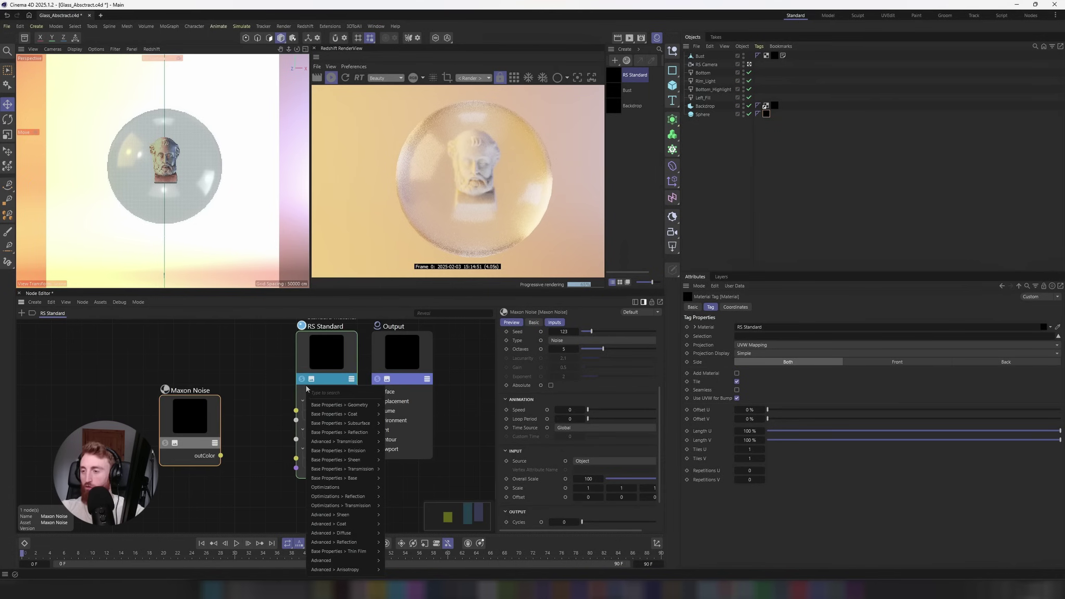
pyautogui.moveTo(352, 451)
pyautogui.moveTo(359, 469)
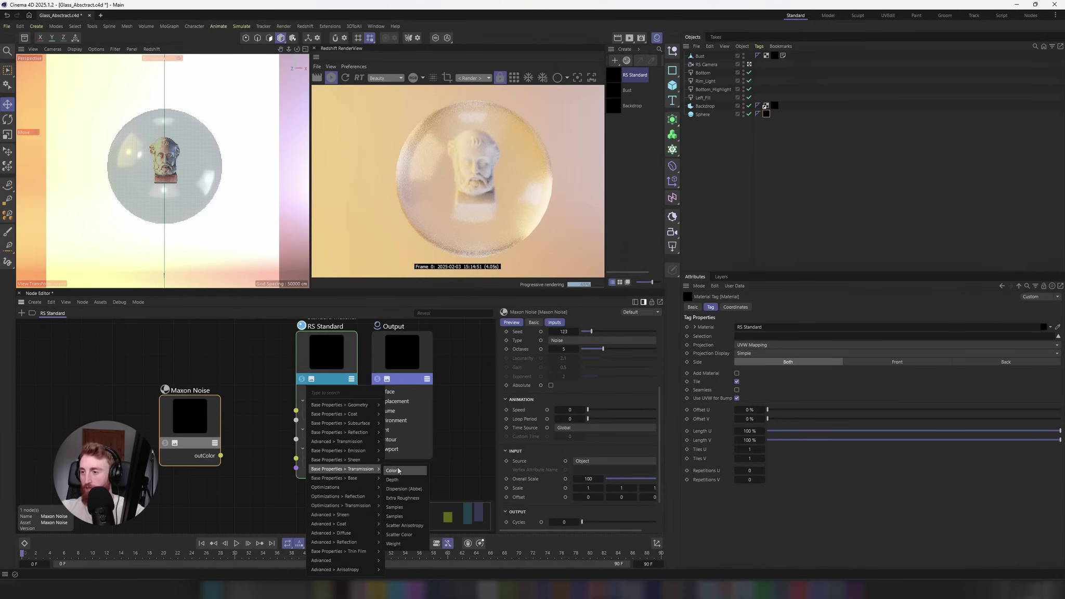
pyautogui.click(407, 544)
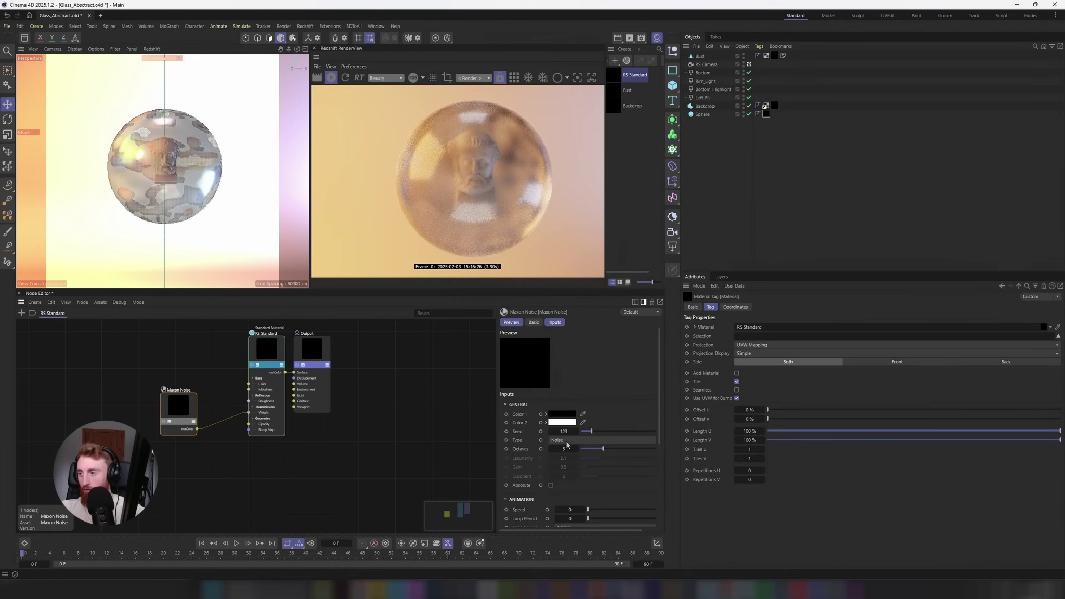
pyautogui.click(567, 440)
pyautogui.click(561, 312)
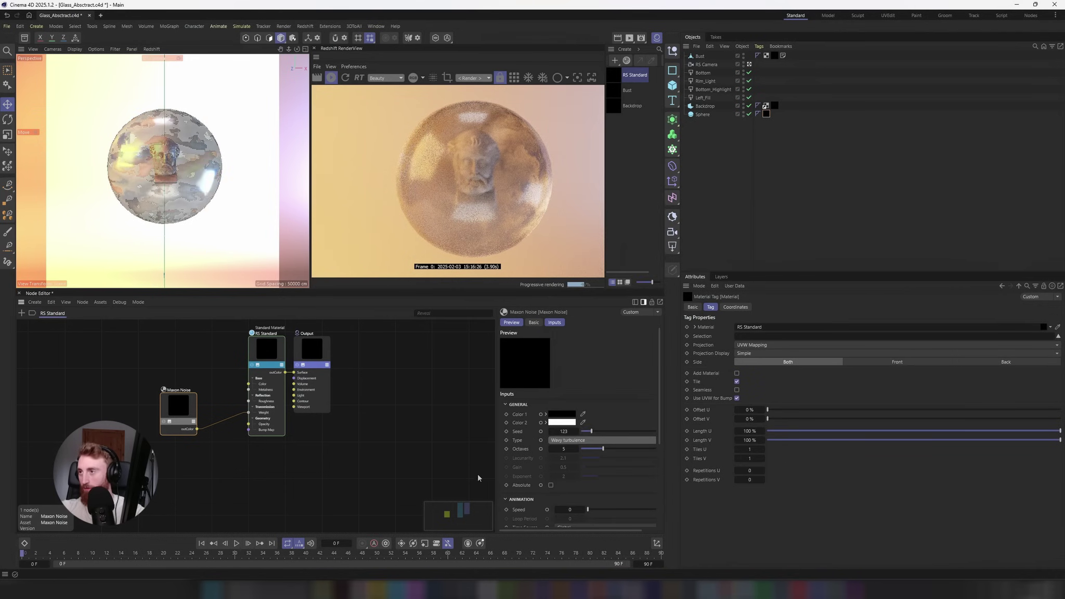
pyautogui.scroll(-5, 598, 479)
pyautogui.moveTo(626, 518); pyautogui.dragTo(658, 521)
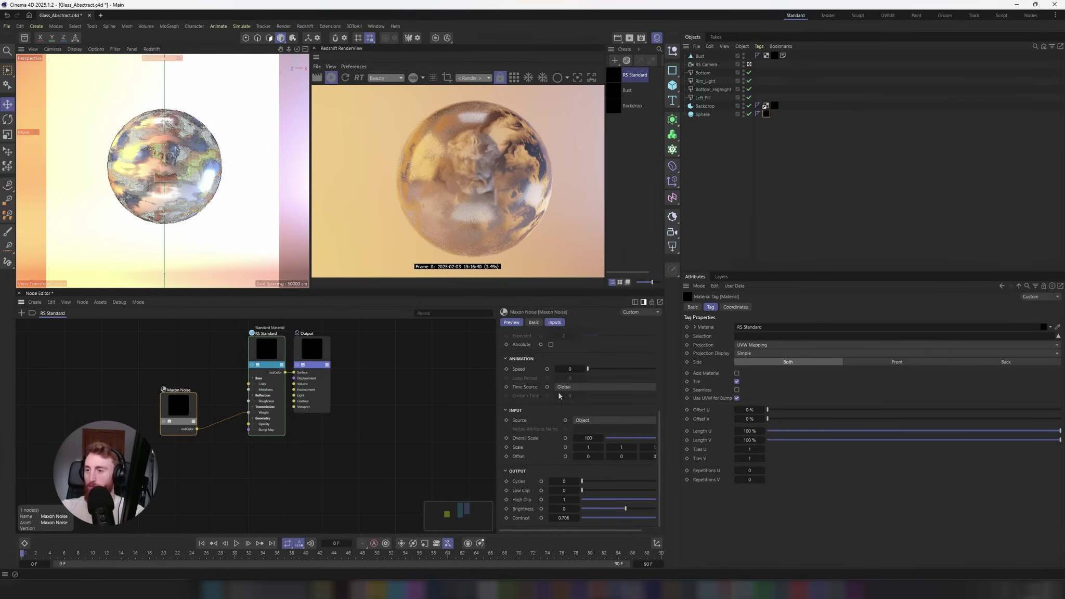
# Set the RS Standard material's base colour to pure red
pyautogui.click(266, 349)
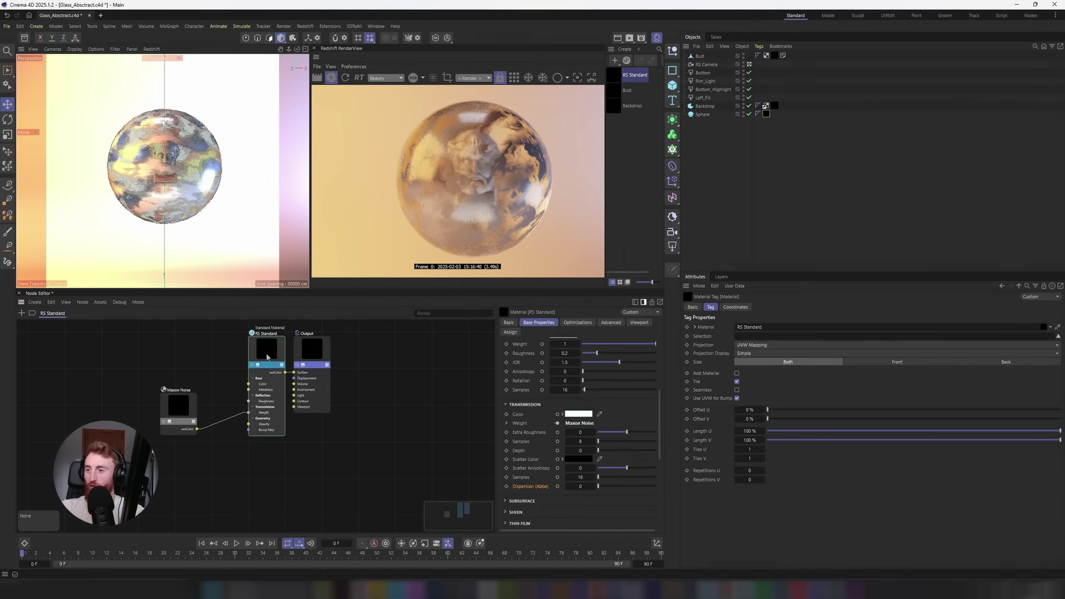
pyautogui.scroll(5, 534, 442)
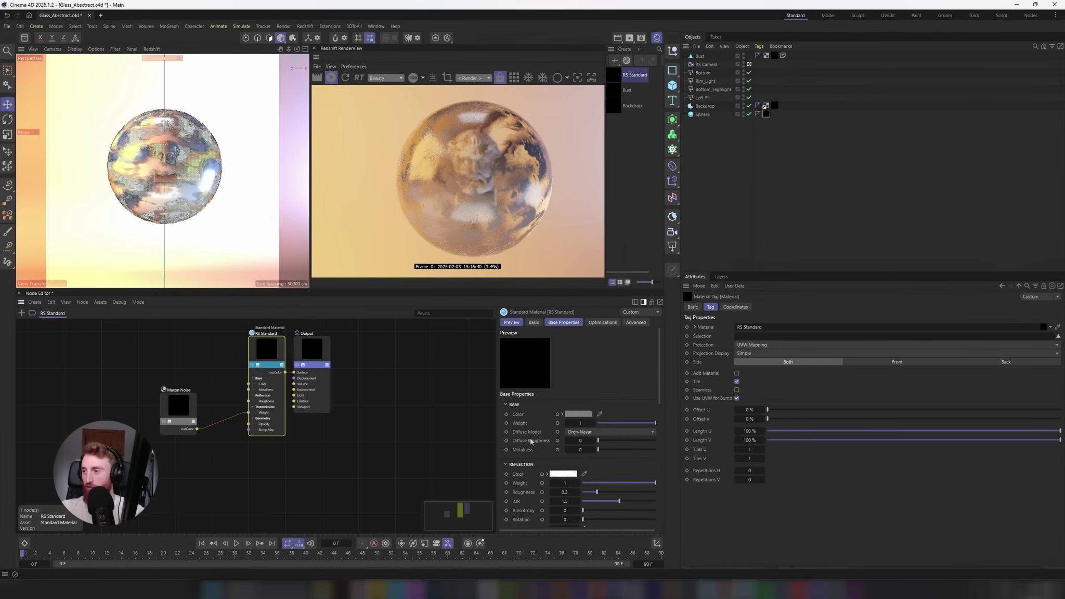
pyautogui.click(579, 413)
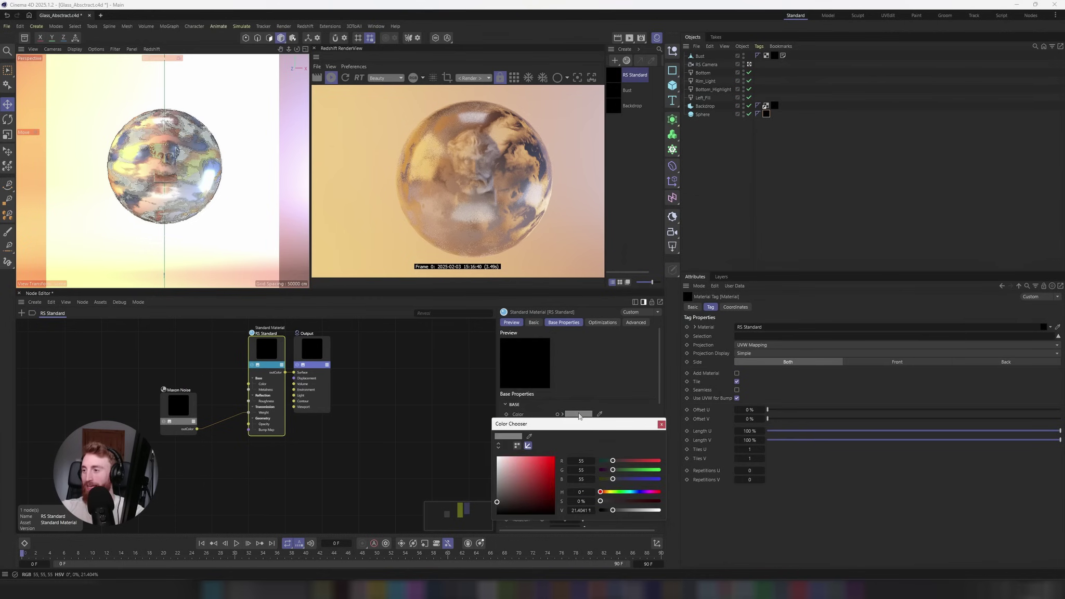
pyautogui.click(554, 456)
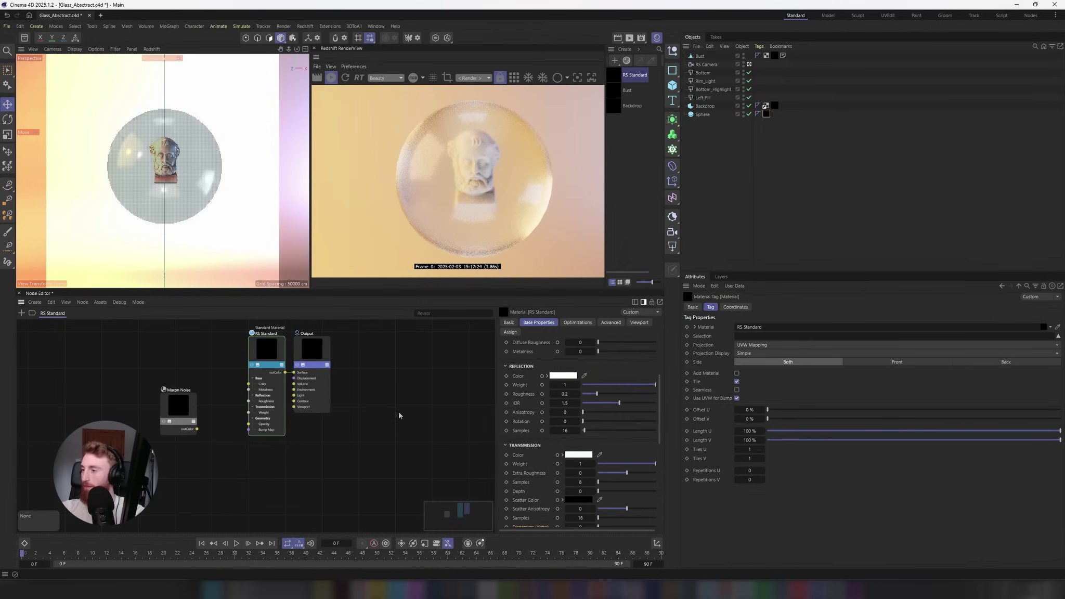
# Set reflection roughness to 1 and transmission extra roughness to -1
pyautogui.moveTo(602, 393); pyautogui.dragTo(659, 395)
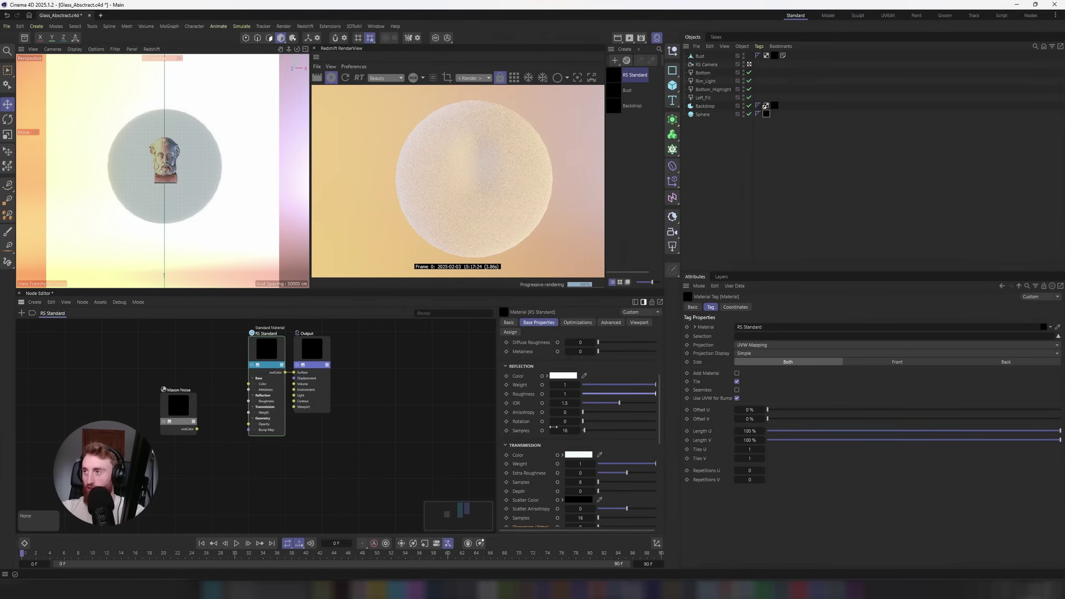
pyautogui.moveTo(603, 476); pyautogui.dragTo(525, 396)
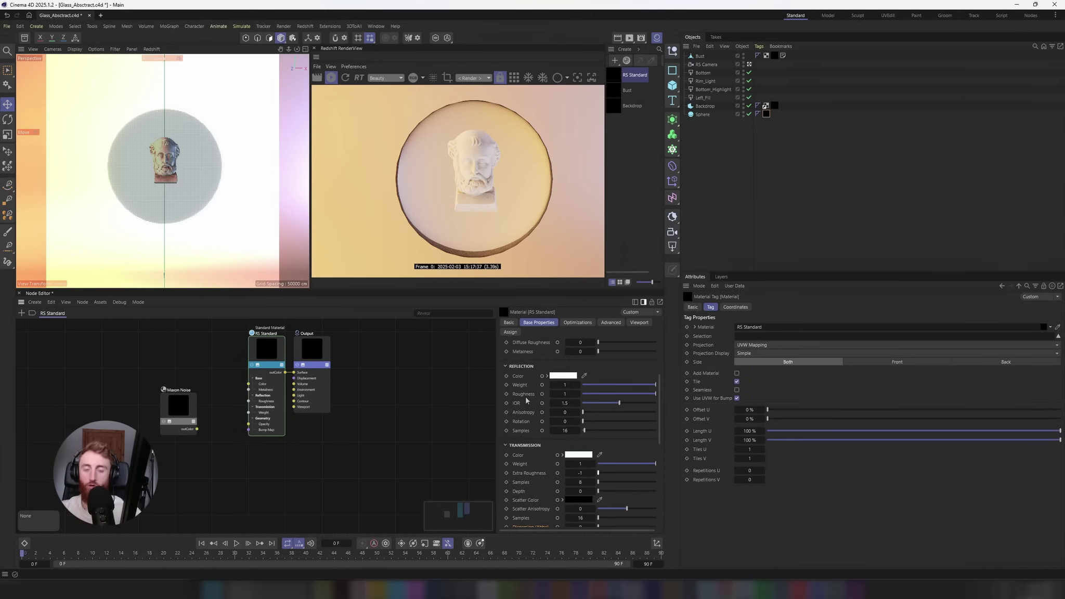